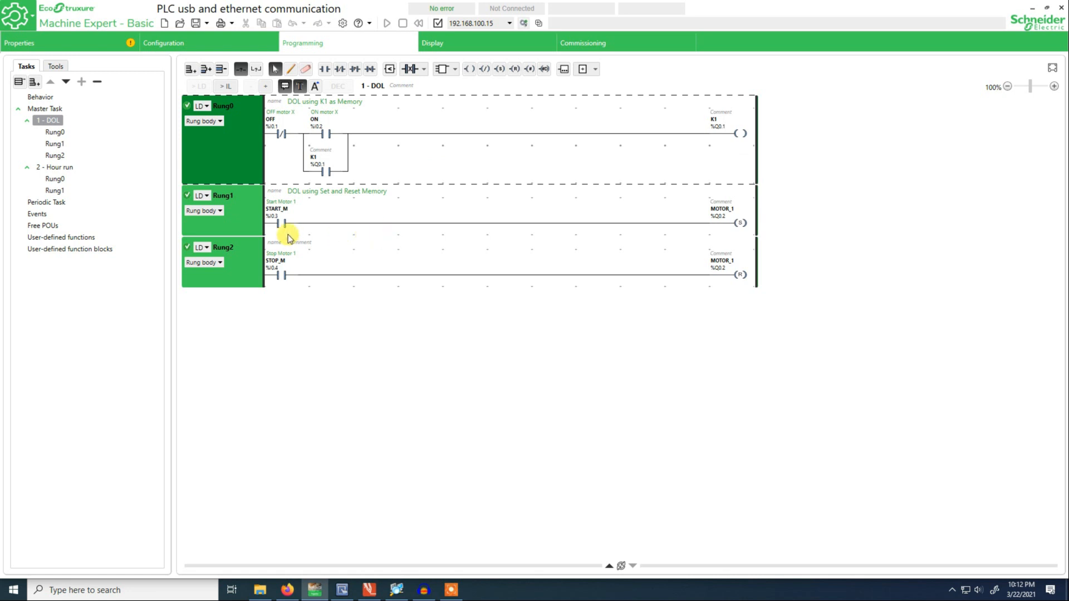
Add a normally open contact below START_M in Rung1 and another below STOP_M in Rung2.
left_click(324, 69)
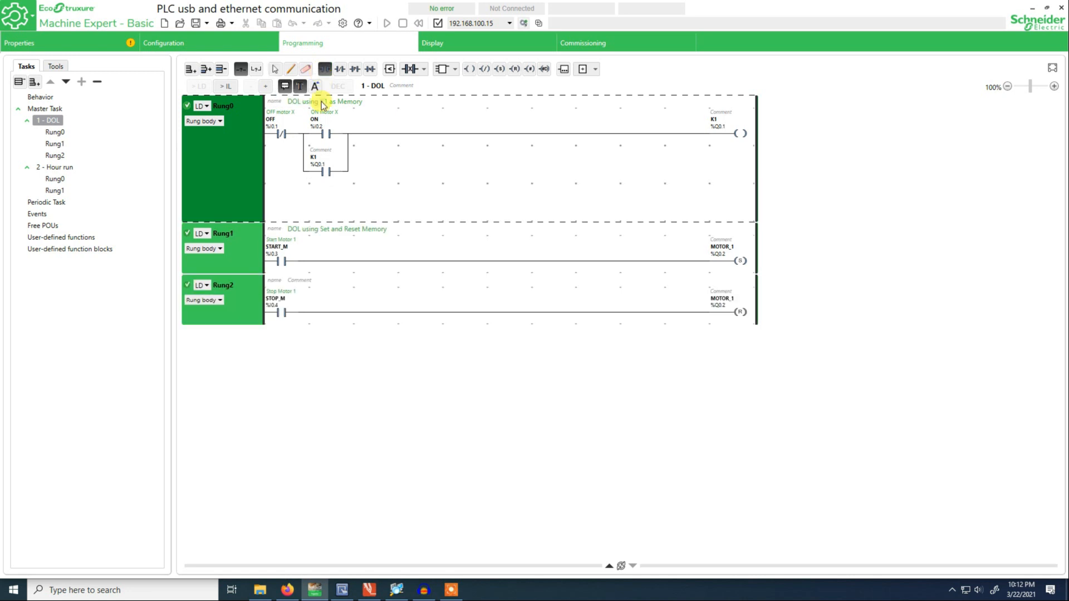
left_click(279, 245)
left_click(324, 70)
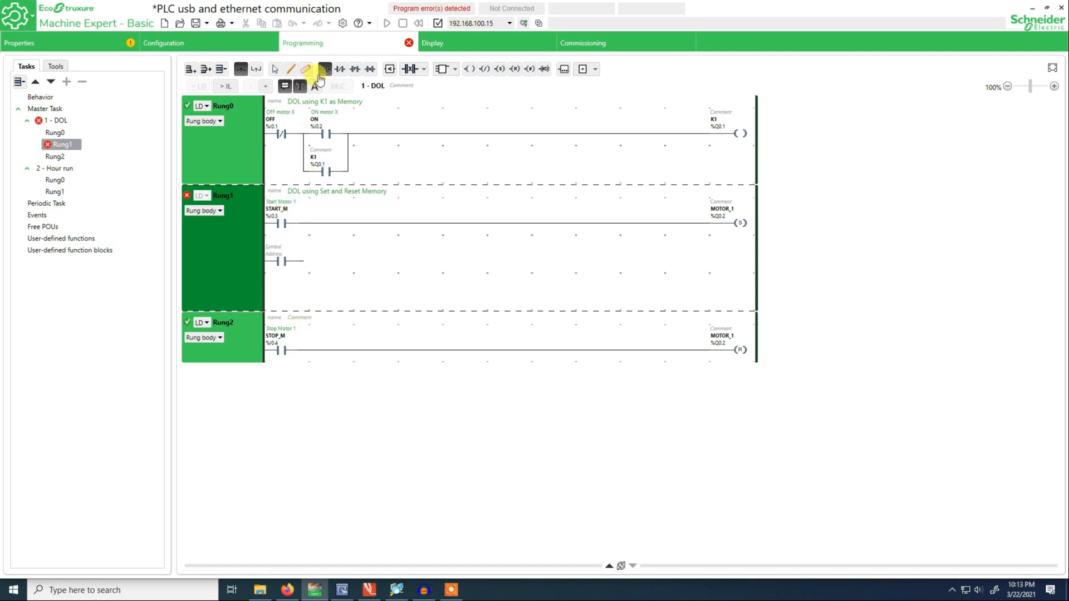
left_click(281, 334)
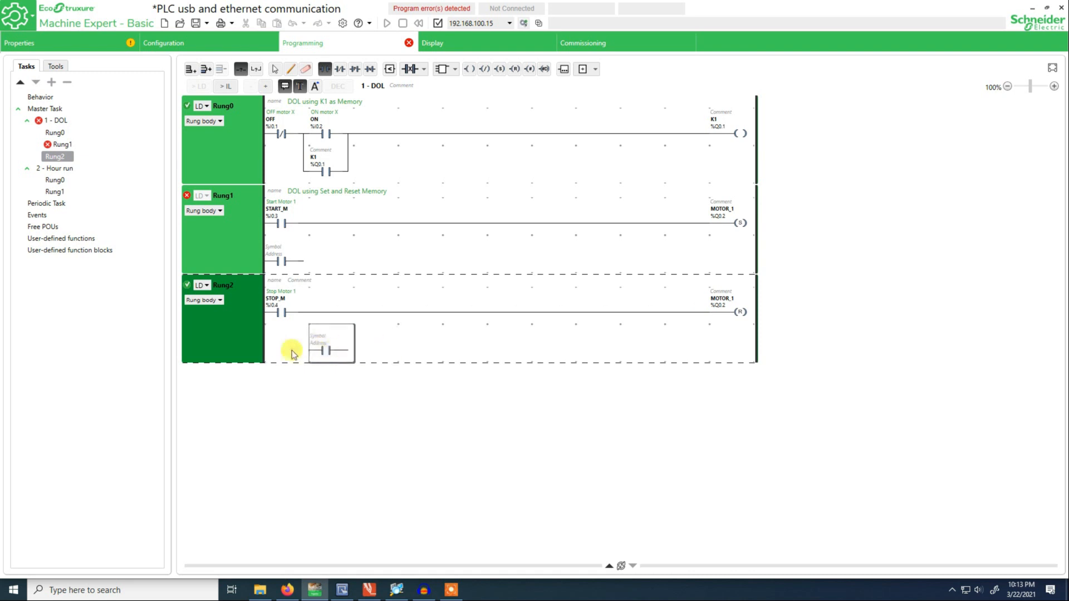
left_click(281, 350)
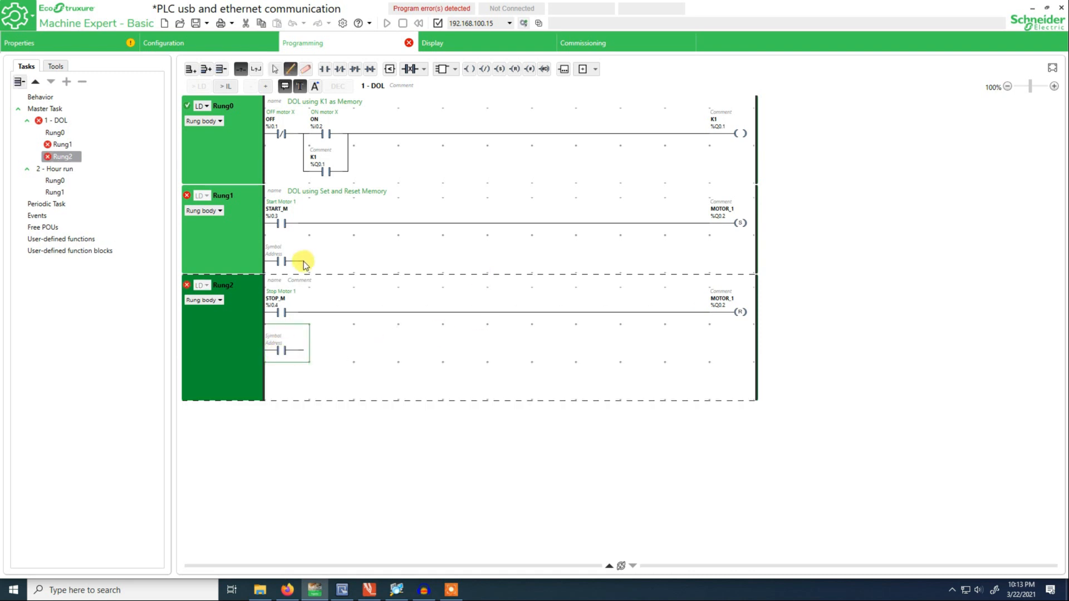
Draw branch wires connecting the new contacts in parallel with START_M in Rung1 and STOP_M in Rung2.
left_click(290, 69)
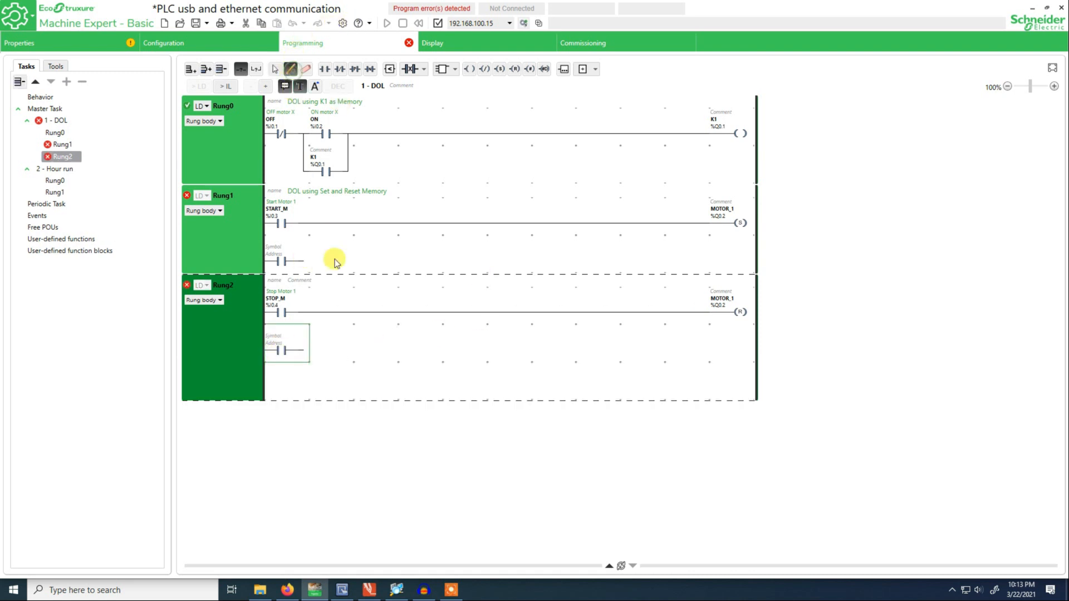
left_click(304, 262)
left_click_drag(301, 211, 300, 259)
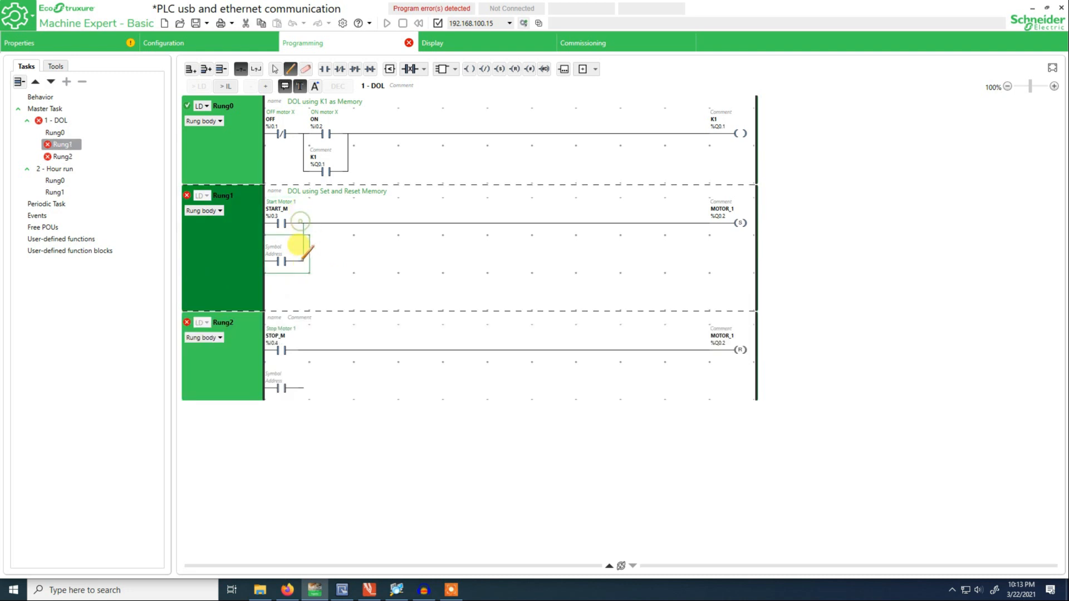
left_click(308, 353)
left_click_drag(303, 307, 348, 349)
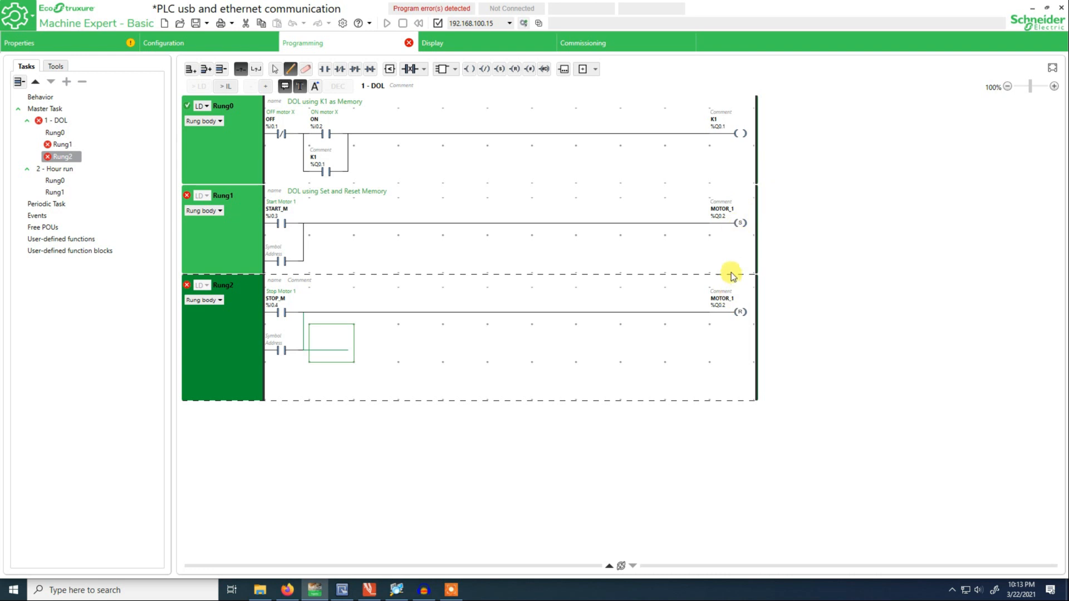
Assign memory bit address %M1 to the new parallel contact in Rung1.
left_click(281, 237)
double_click(282, 254)
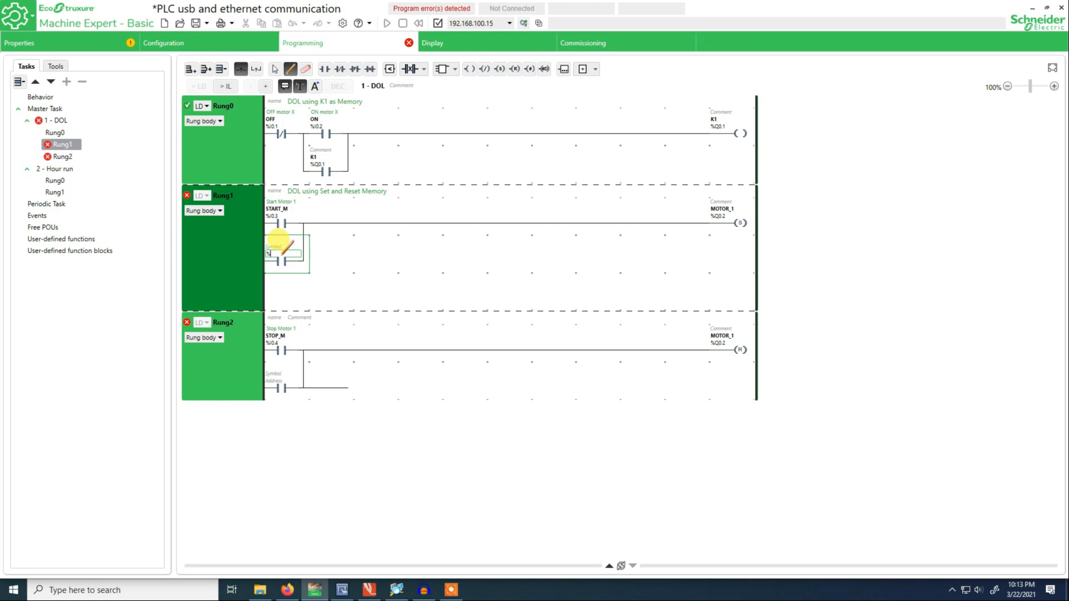
type("m")
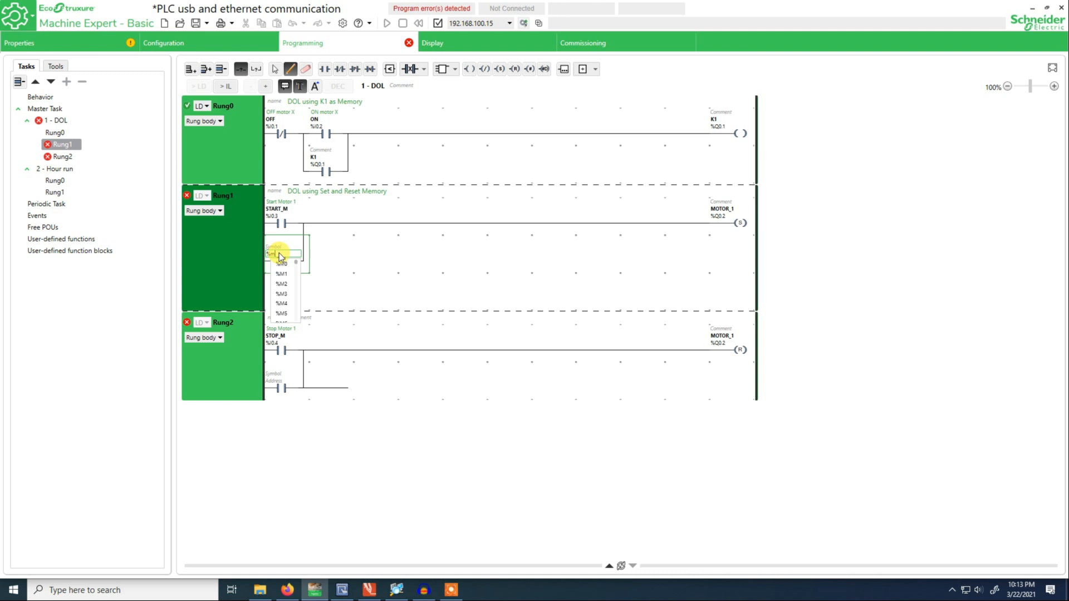
left_click(282, 274)
Name the %M1 contact START_HMI and accept associating the symbol with that address.
left_click(280, 245)
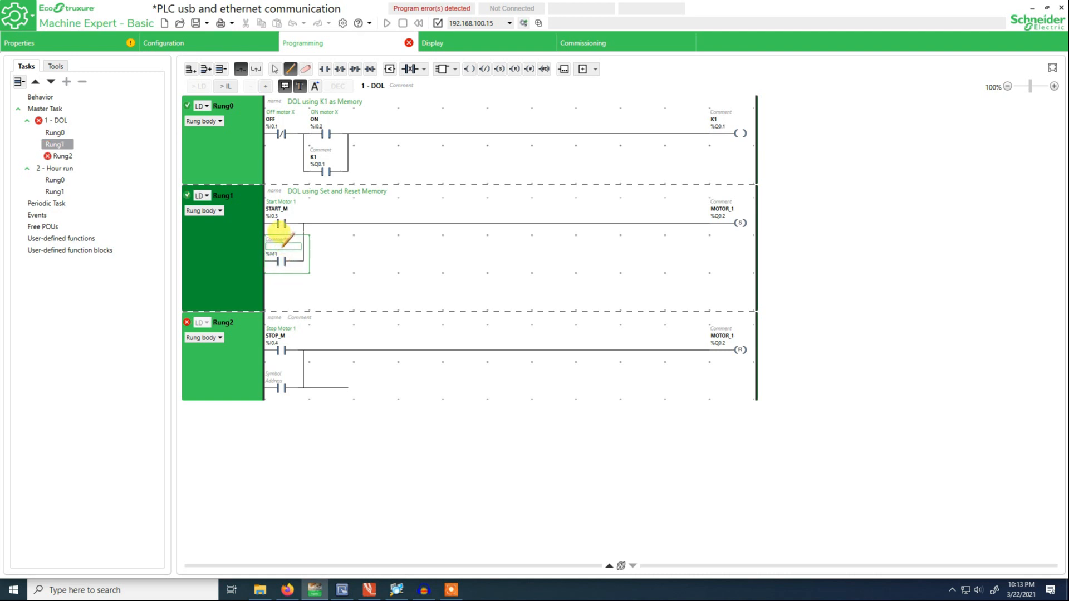
type("Tar")
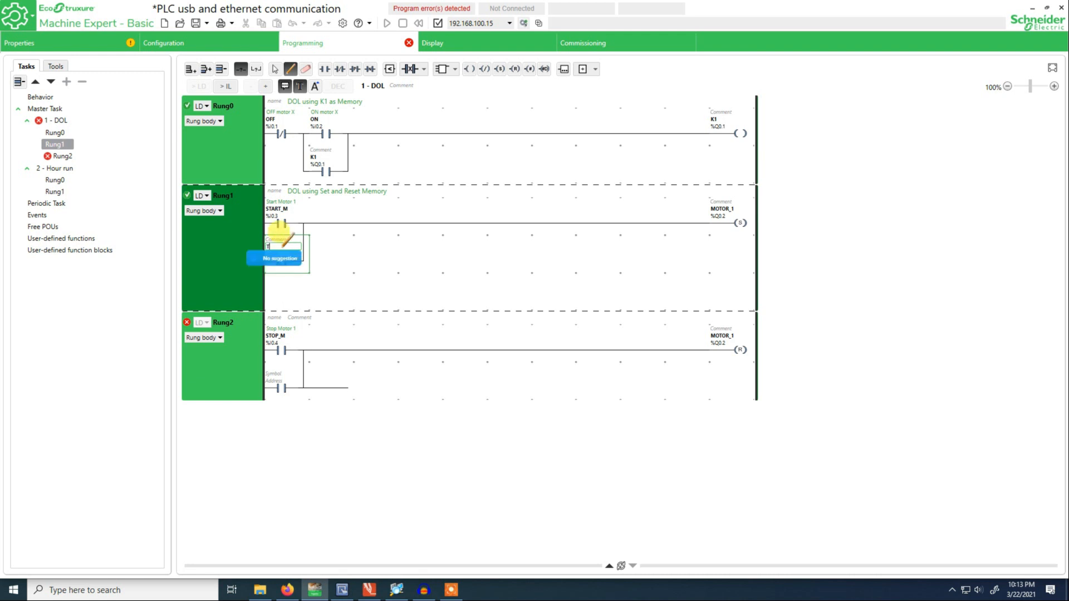
key("BackSpace")
key("BackSpace")
key("BackSpace")
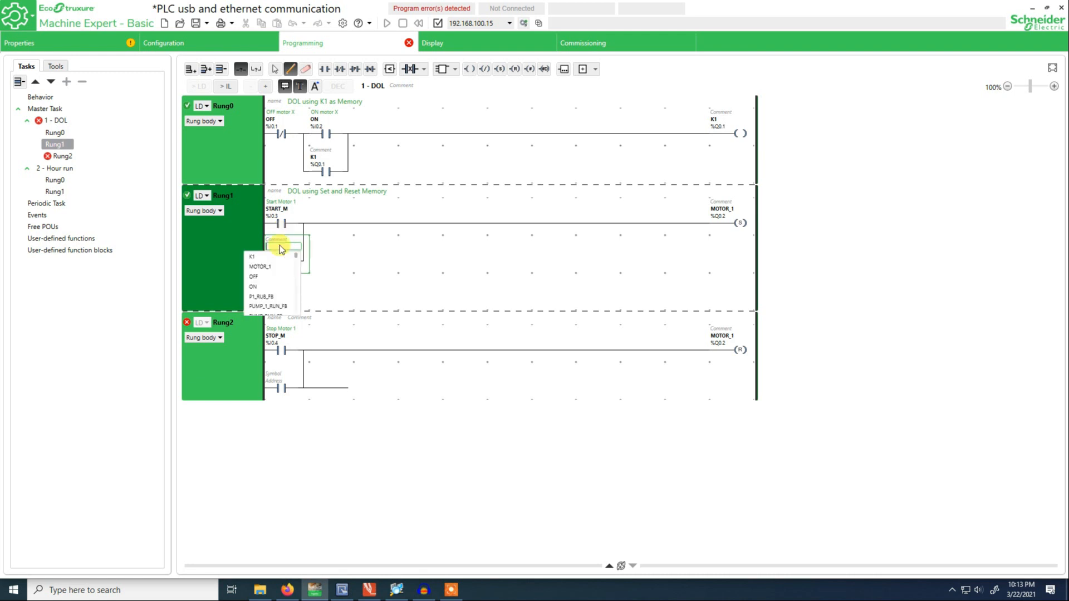
type("Sta")
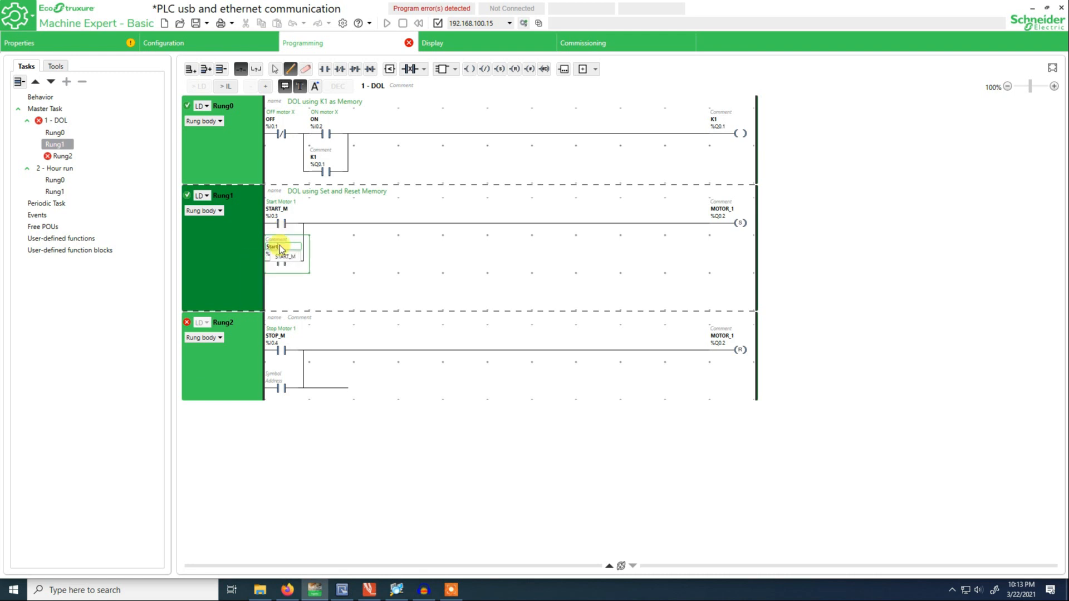
type("rt M")
key("Return")
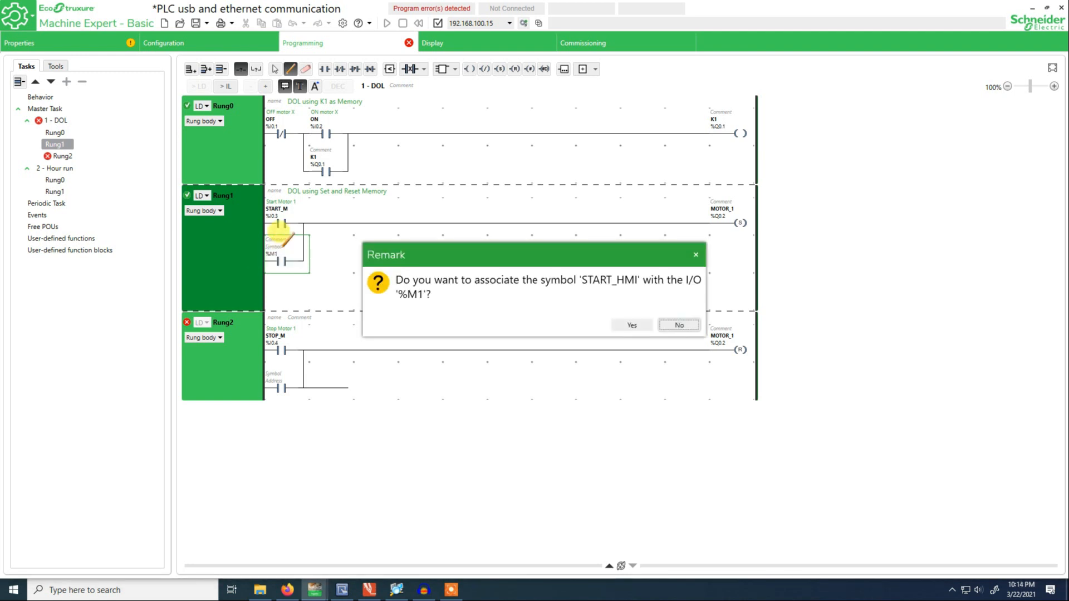
left_click(632, 326)
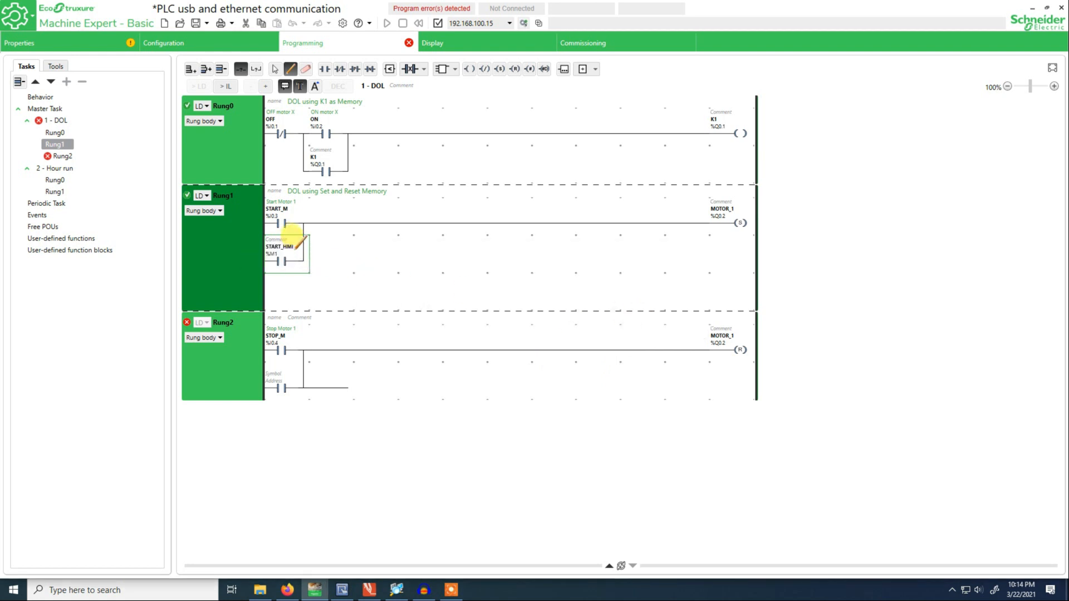
Assign address %M2 to the new Rung2 contact and associate the symbol STOP_HMI with it.
left_click(280, 377)
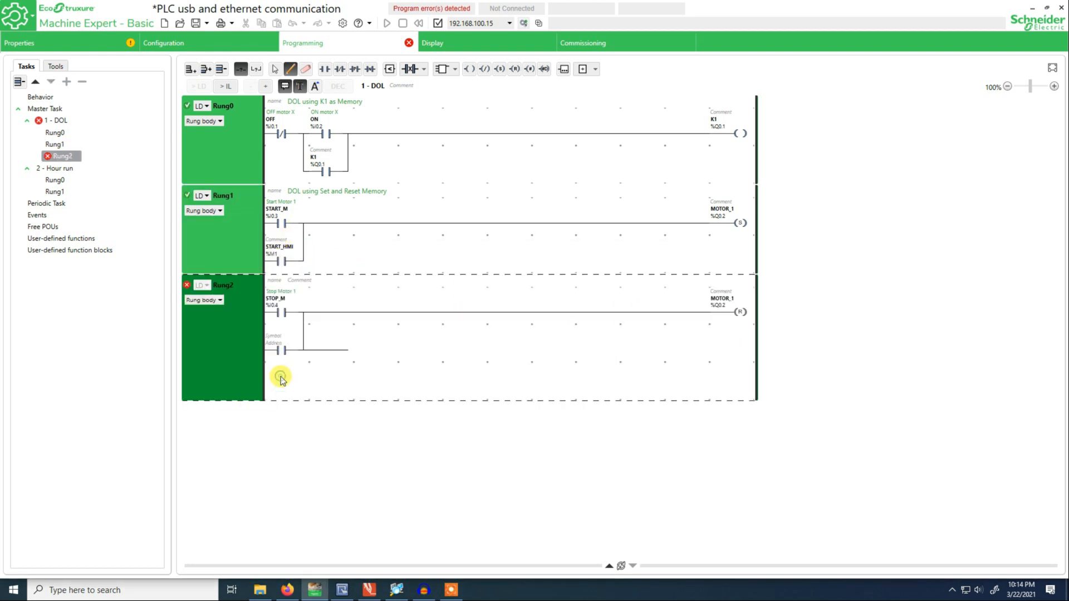
left_click(282, 340)
type("%")
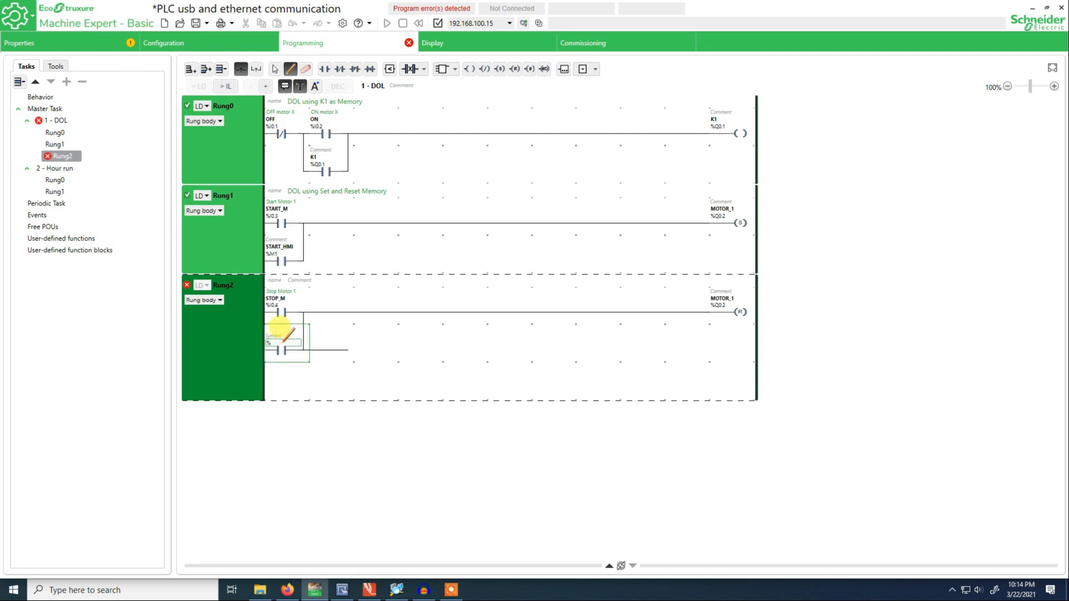
type("m2")
key("Return")
type("Stop_HMI")
key("Return")
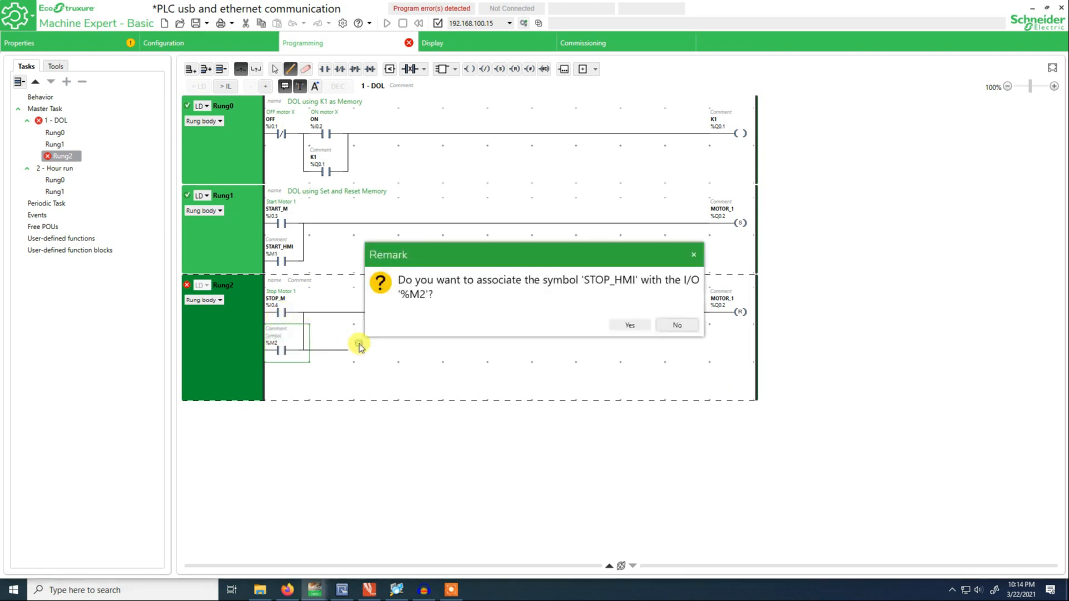
left_click(629, 326)
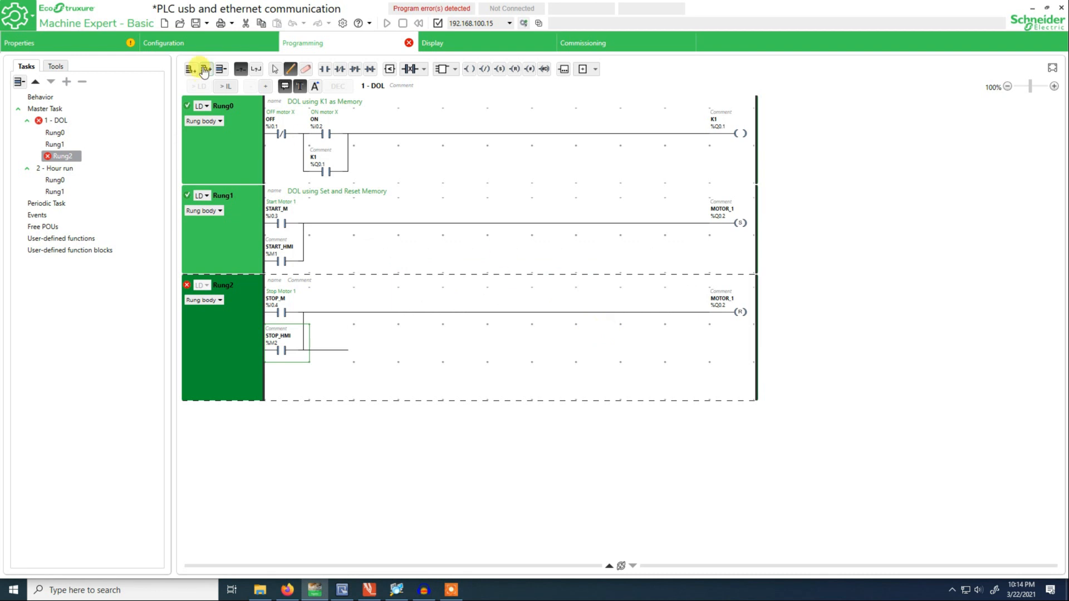
Erase the surplus wire segment extending beyond the STOP_HMI branch in Rung2.
left_click(277, 71)
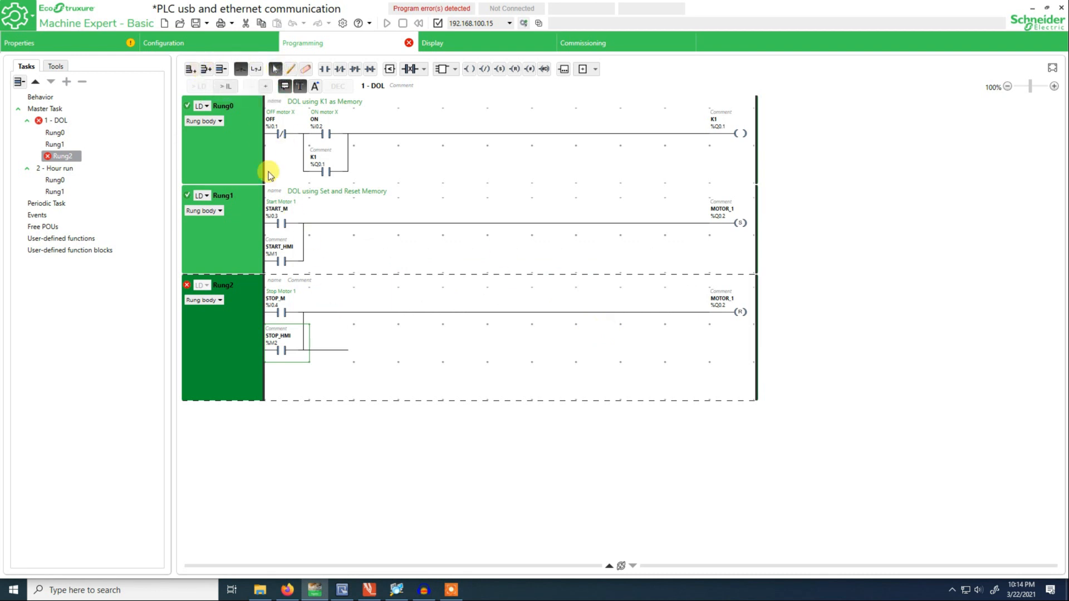
left_click(308, 71)
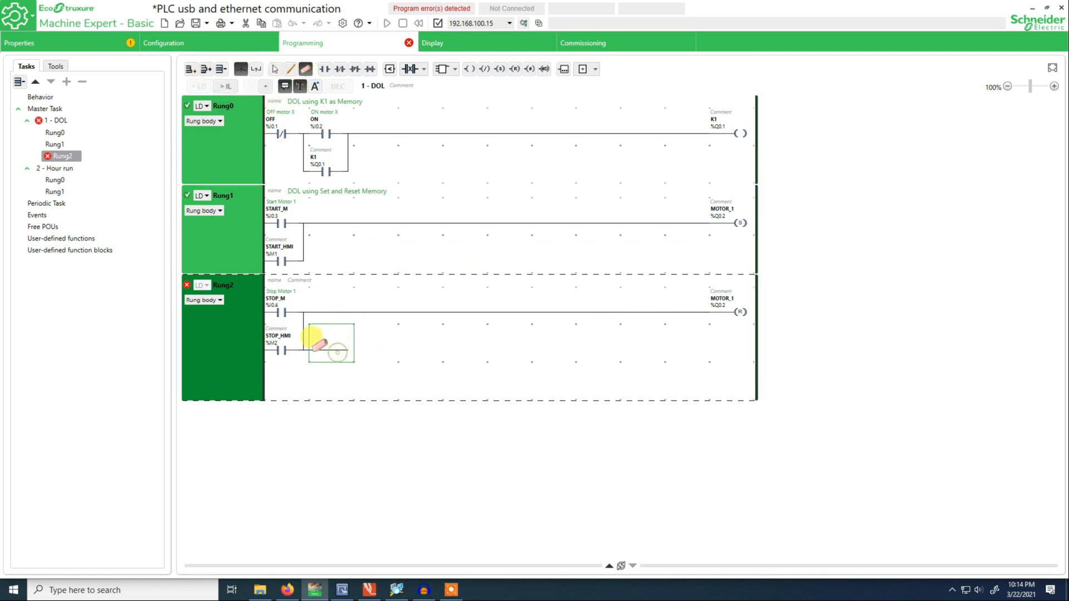
left_click(311, 351)
left_click(307, 348)
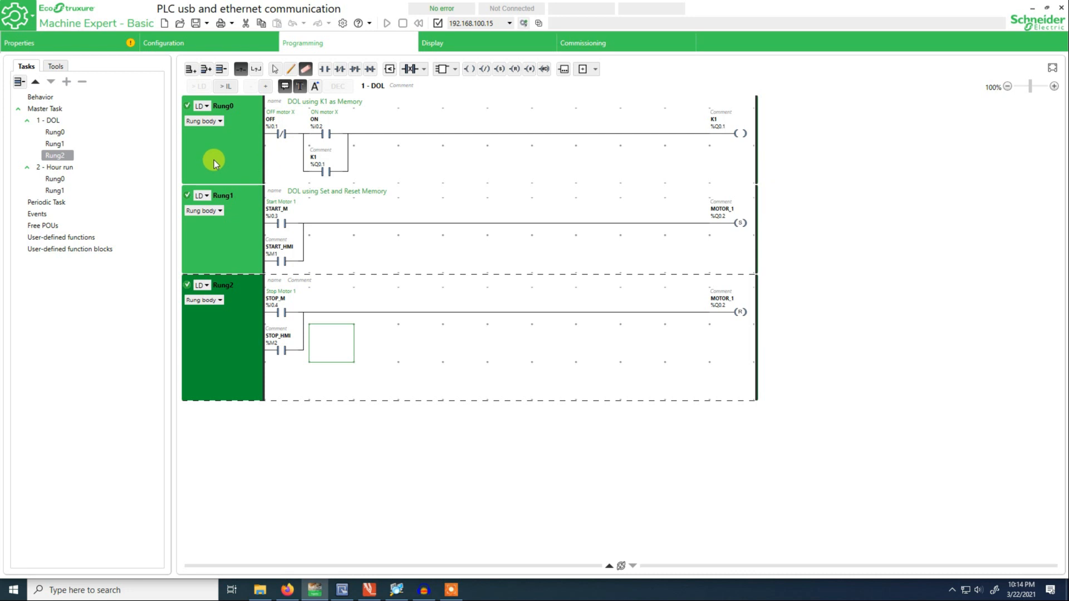
Examine the counter rungs of the Hour run program in the master task.
left_click(60, 167)
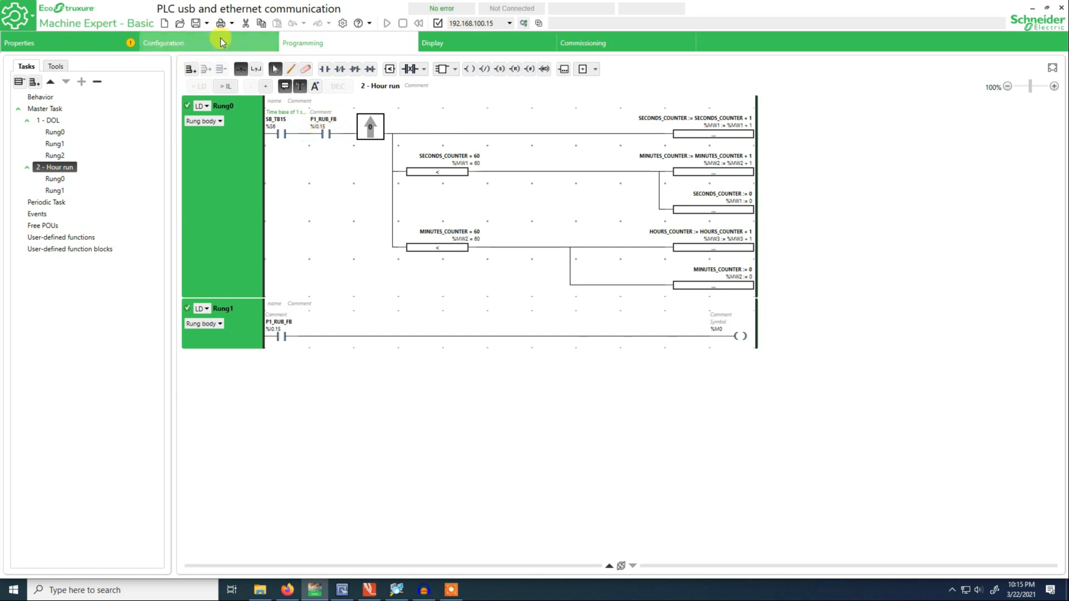
left_click(626, 36)
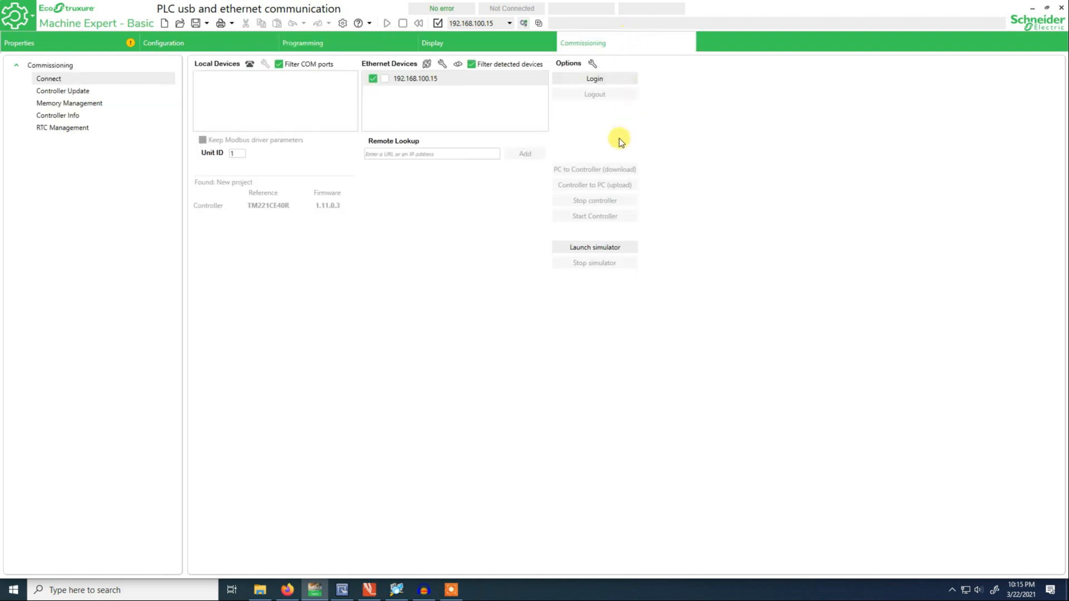
left_click(339, 45)
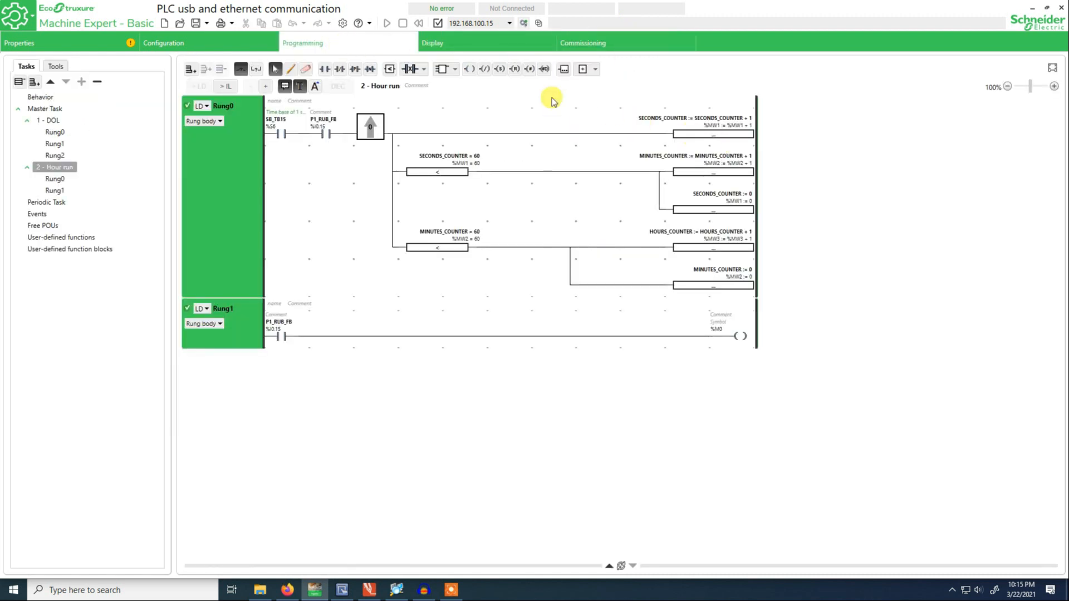
Select the Ethernet controller at 192.168.100.15 and log in to it.
left_click(594, 45)
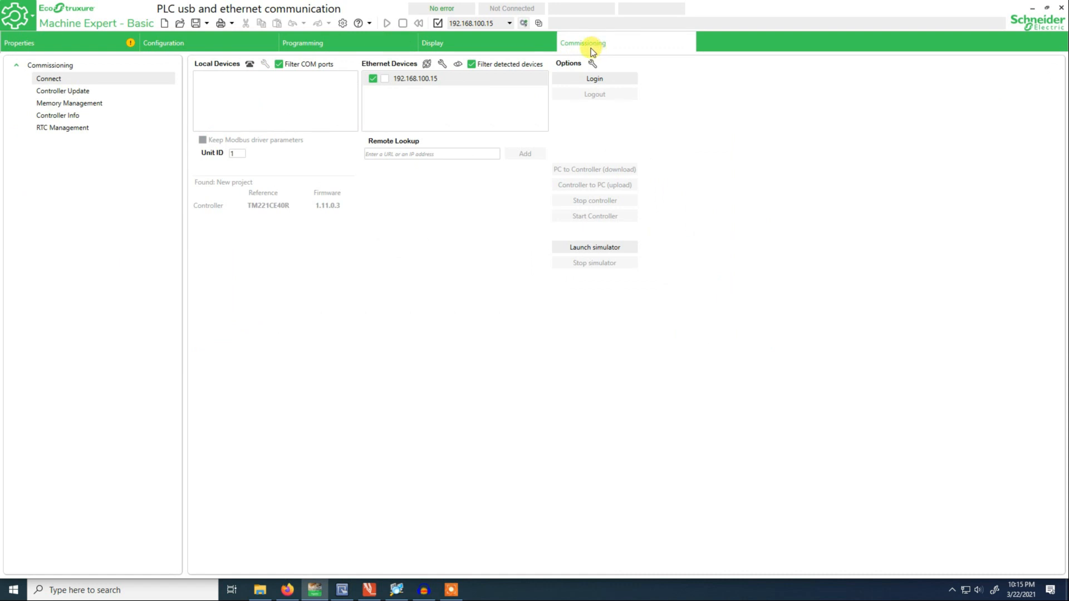
left_click(453, 79)
left_click(613, 82)
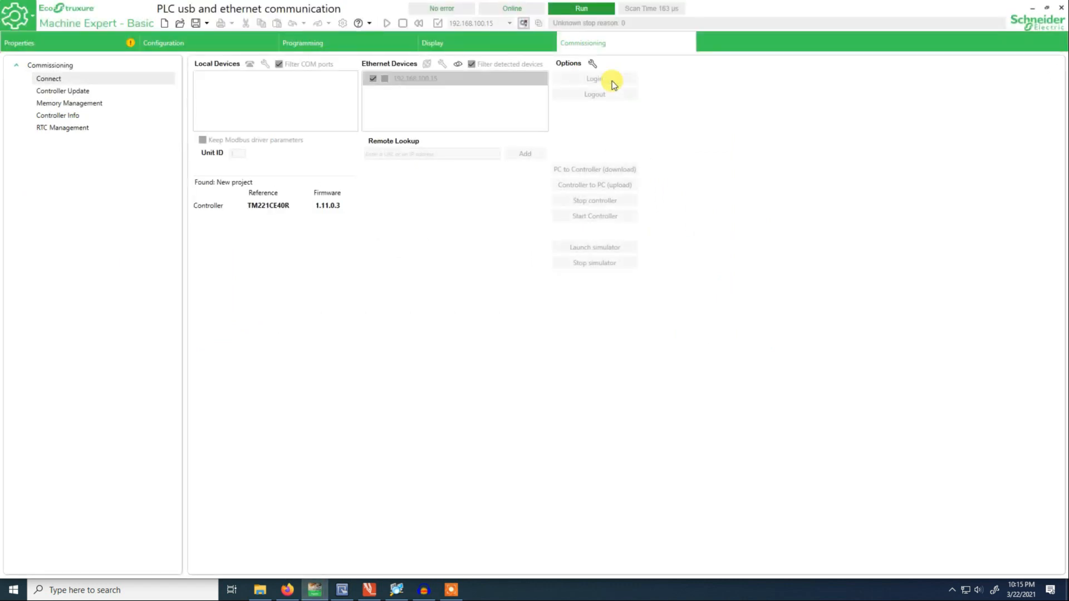
left_click(609, 169)
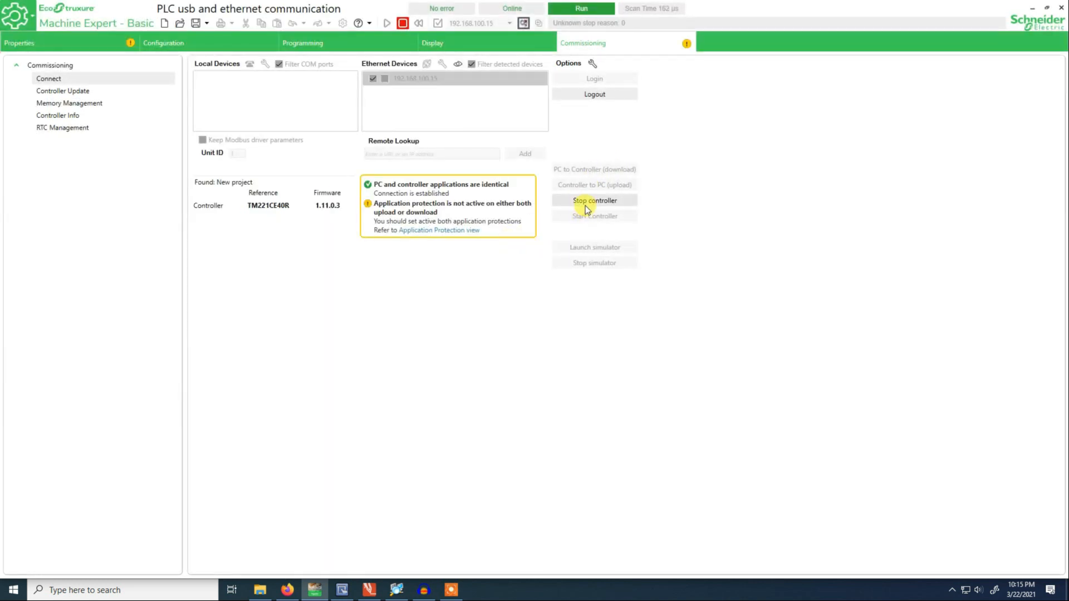
Test MOTOR_1 online in the DOL program by activating START_HMI and then setting STOP_HMI to 1.
left_click(382, 47)
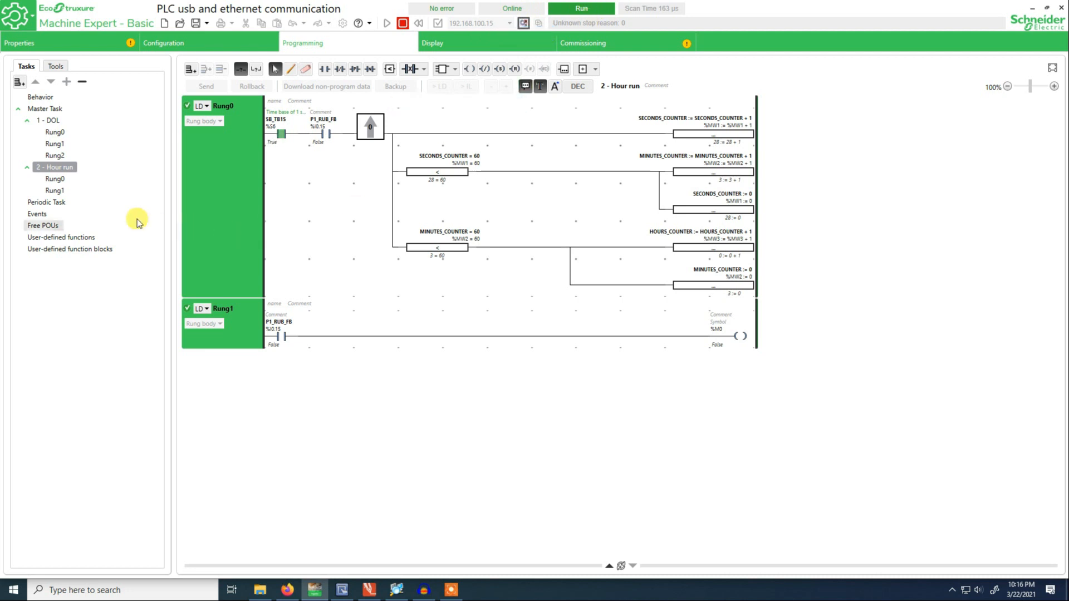
left_click(56, 120)
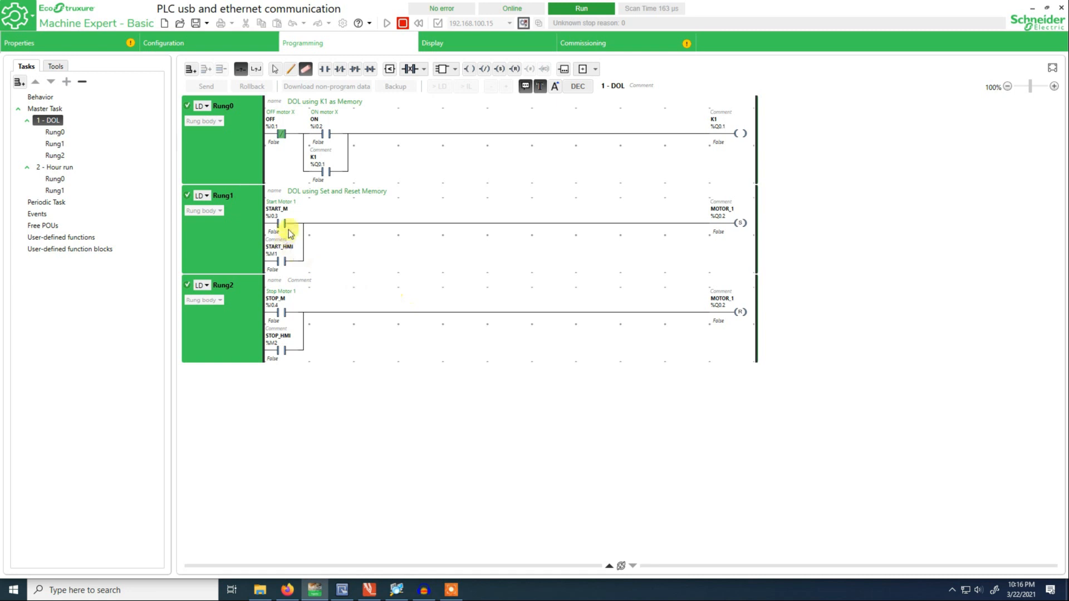
left_click(282, 260)
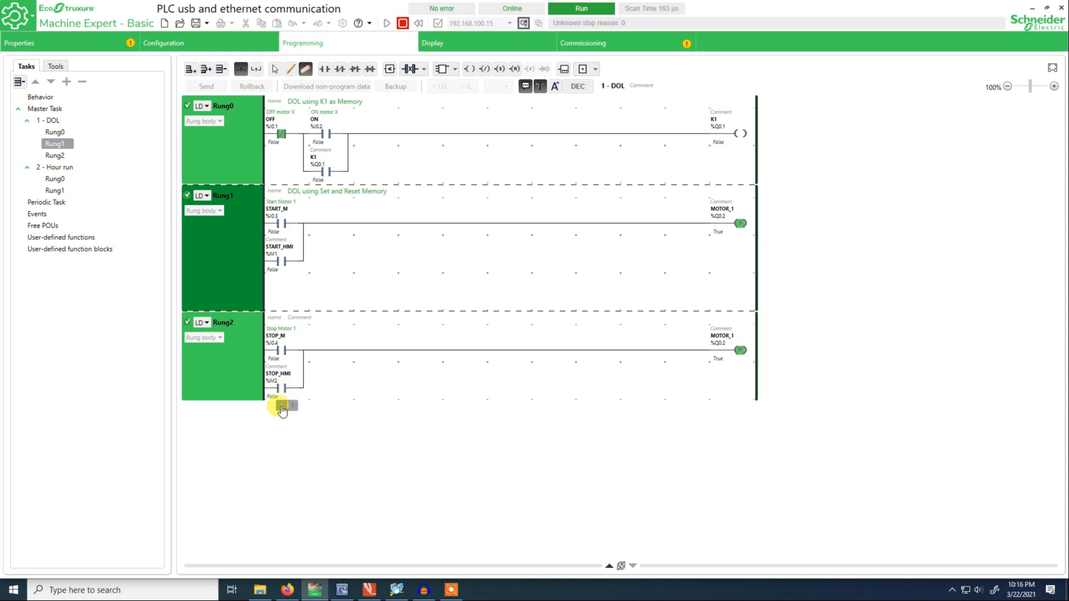
left_click(291, 405)
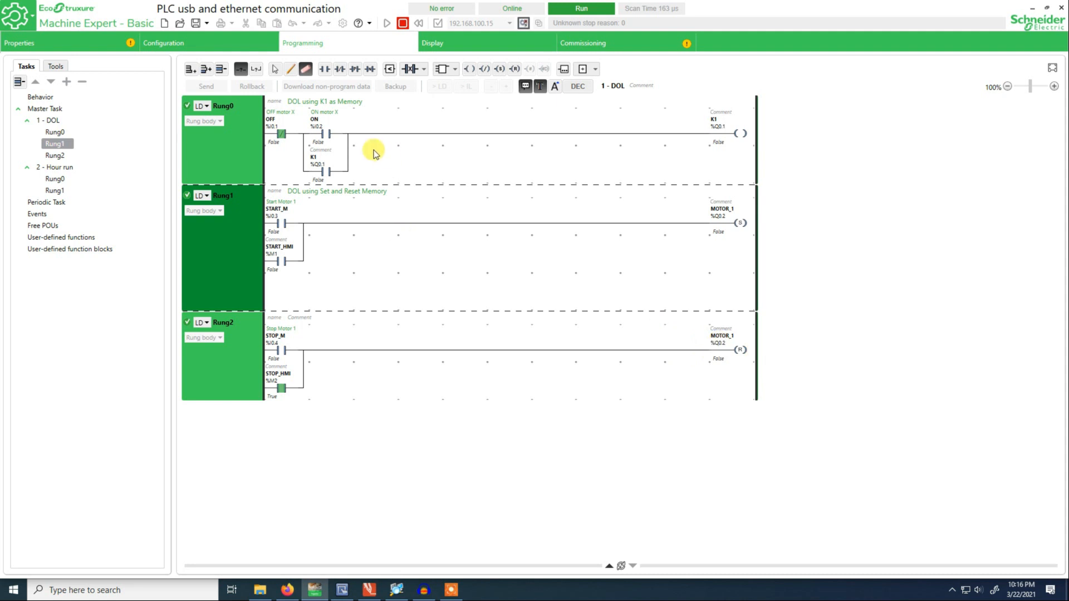
Save the project and log out of the controller.
left_click(196, 25)
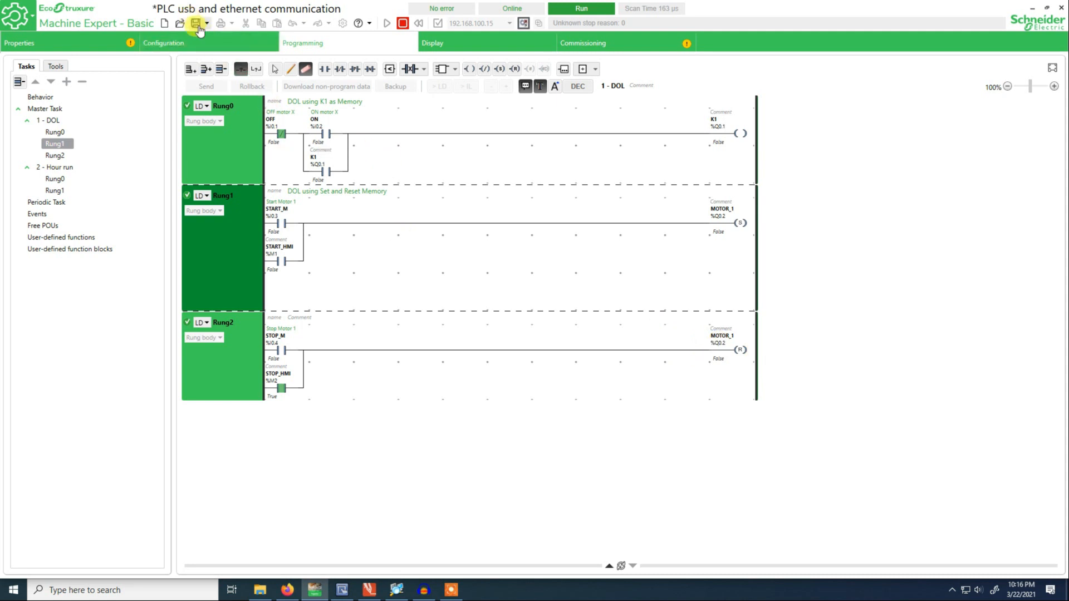
left_click(629, 42)
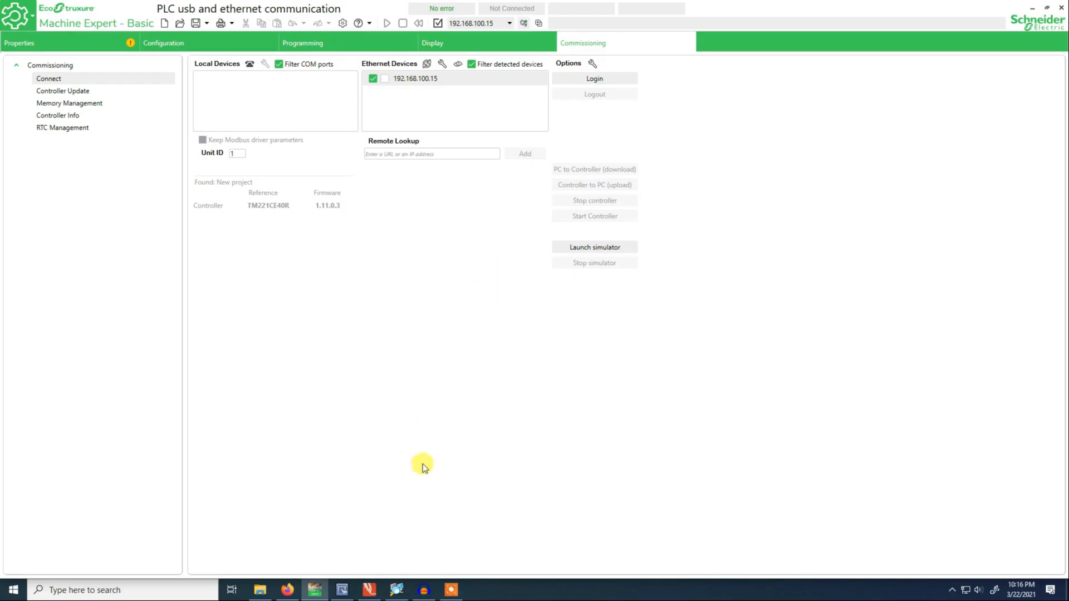
Switch to EasyBuilder Pro with the Pump_Control window of the HMI project.
left_click(342, 588)
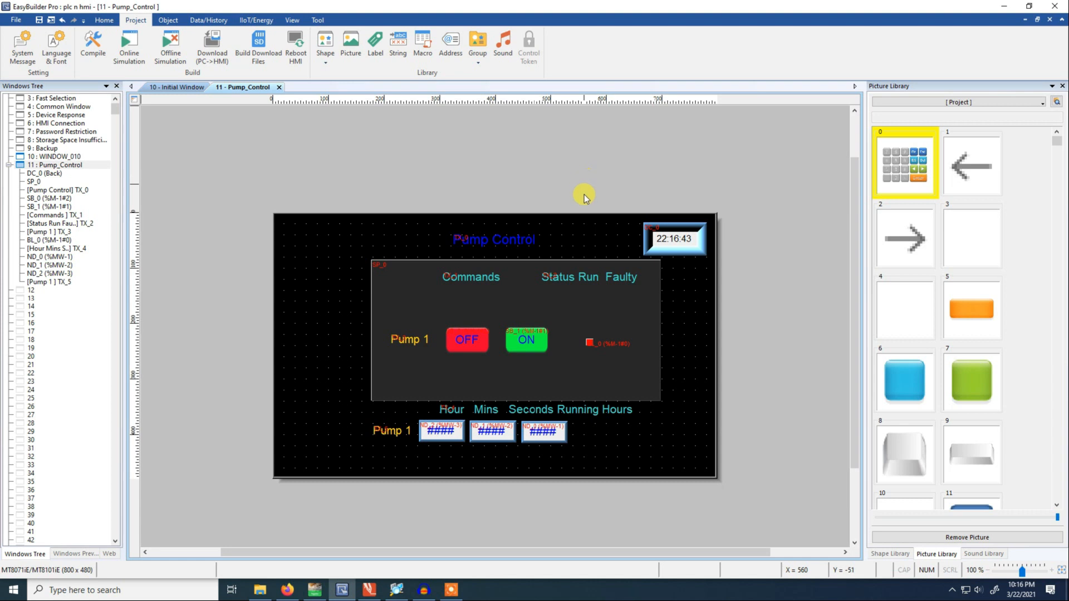
Delete the OFF and ON buttons, the status lamp and the three running-hours numeric displays from the Pump_Control window.
left_click(471, 340)
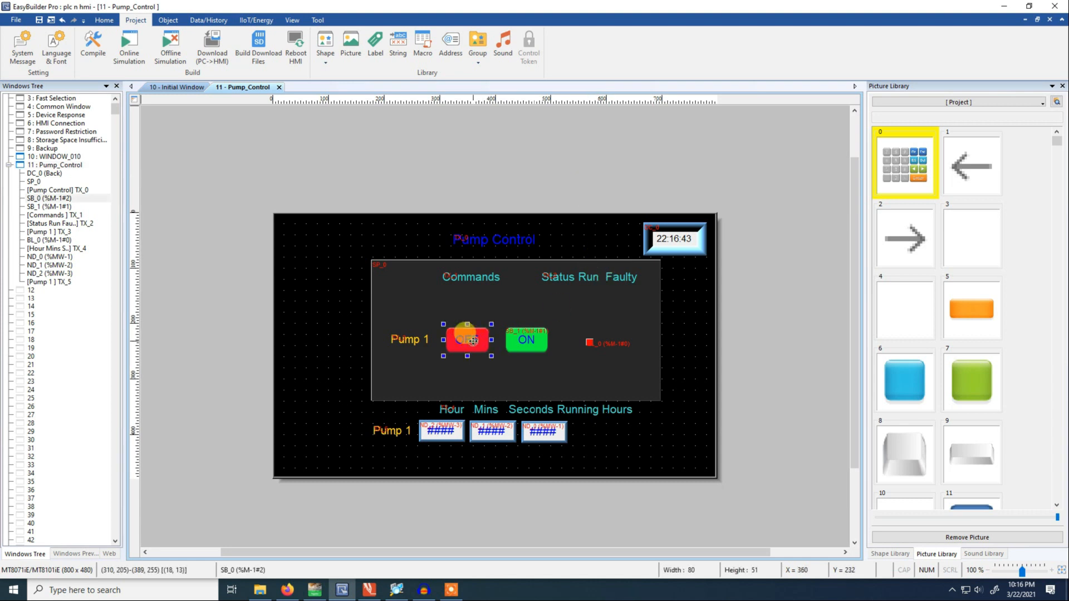
key("Delete")
left_click(527, 340)
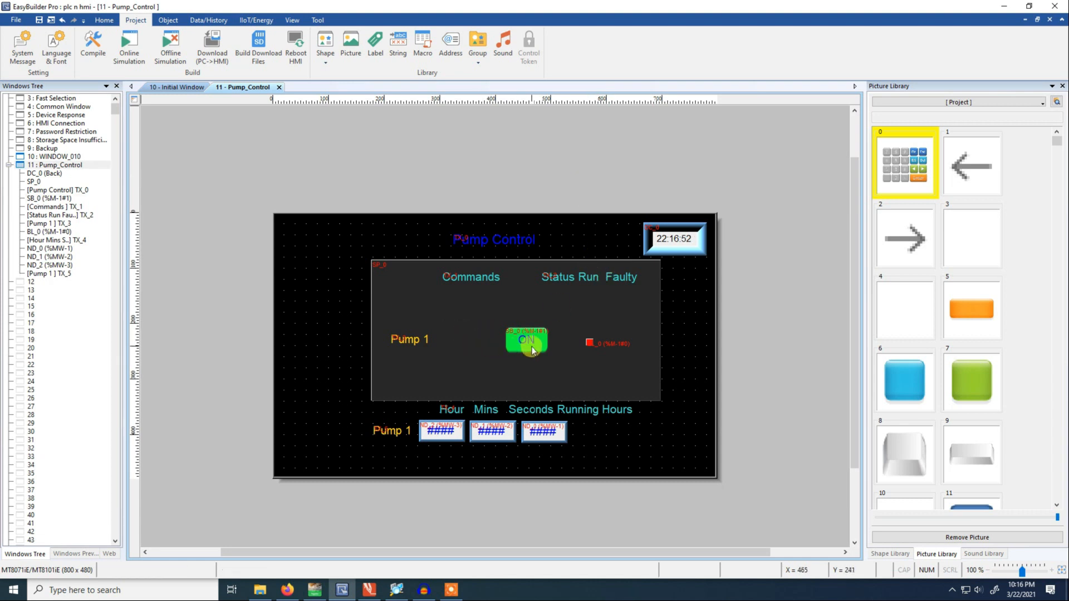
key("Delete")
key("Delete")
left_click(448, 424)
key("Delete")
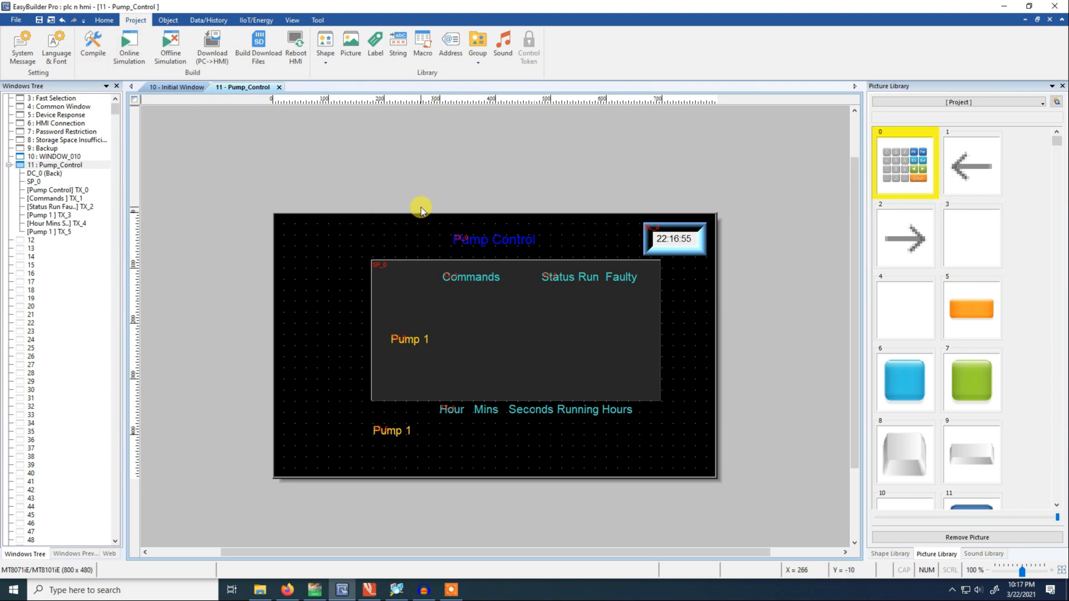
Open the local PLC device's settings in the system parameters and choose Schneider MODBUS TCP/IP as its device type.
left_click(105, 21)
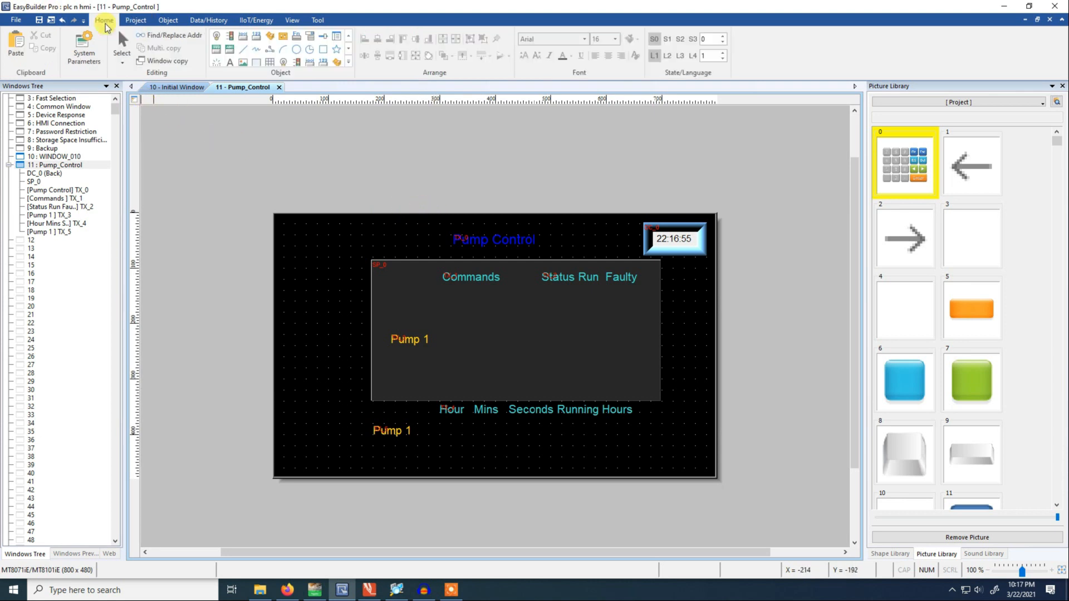
left_click(84, 47)
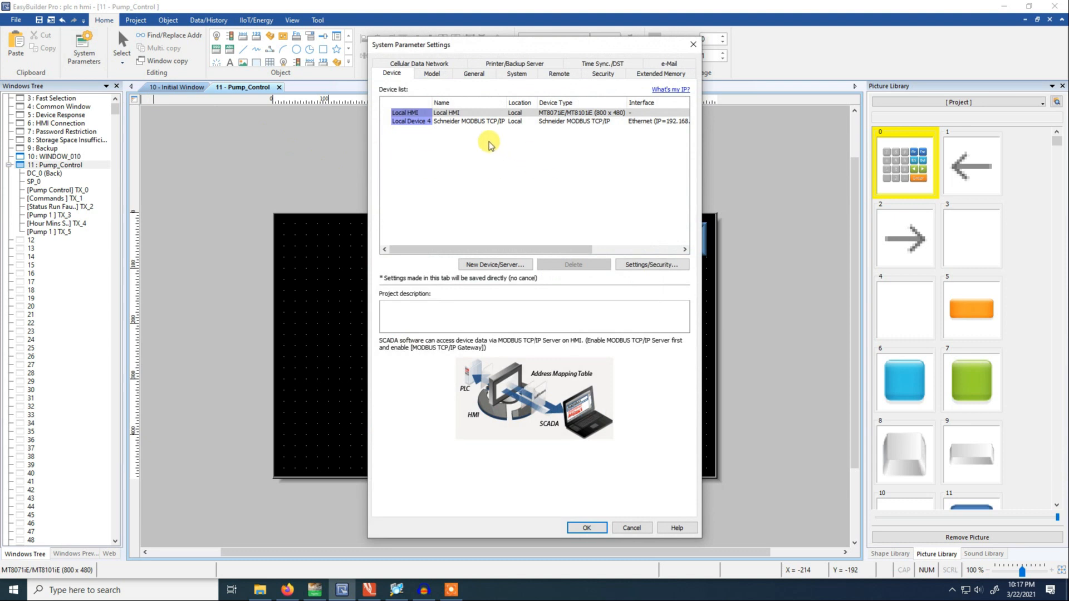
left_click(422, 121)
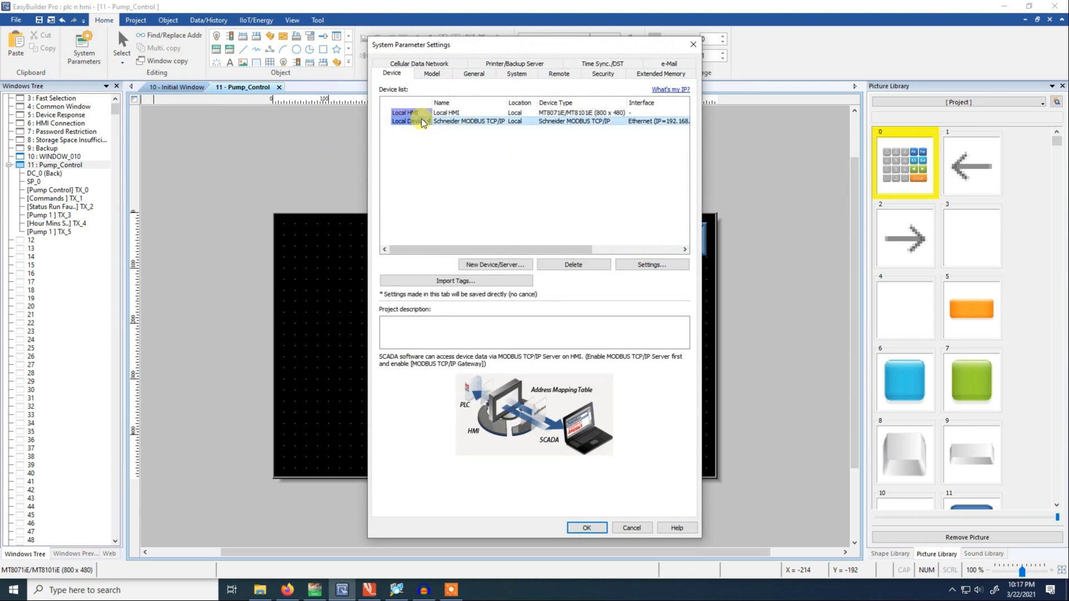
double_click(422, 121)
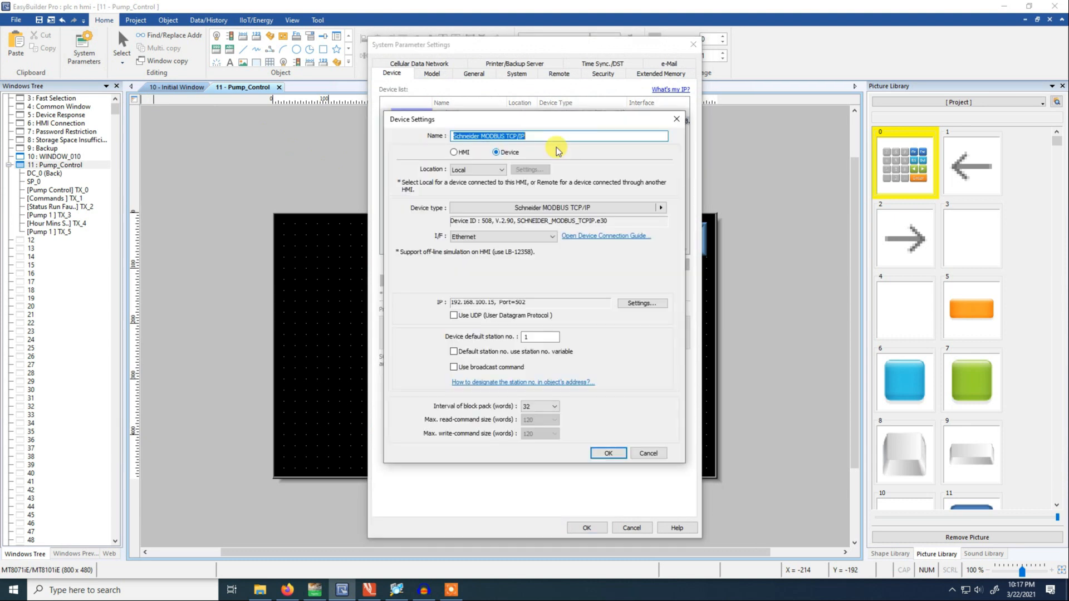
left_click(660, 207)
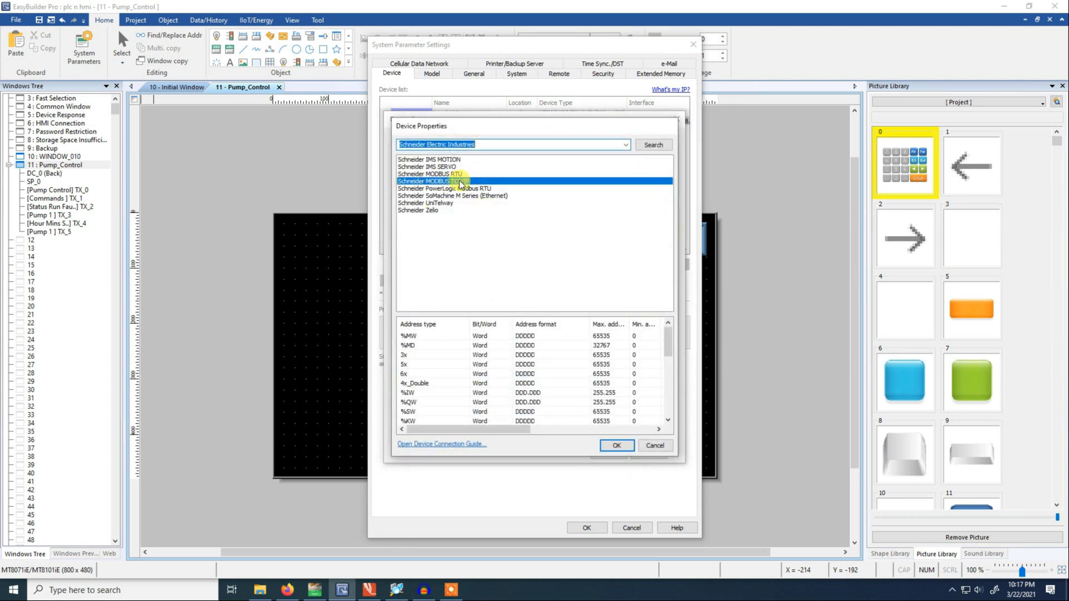
double_click(457, 182)
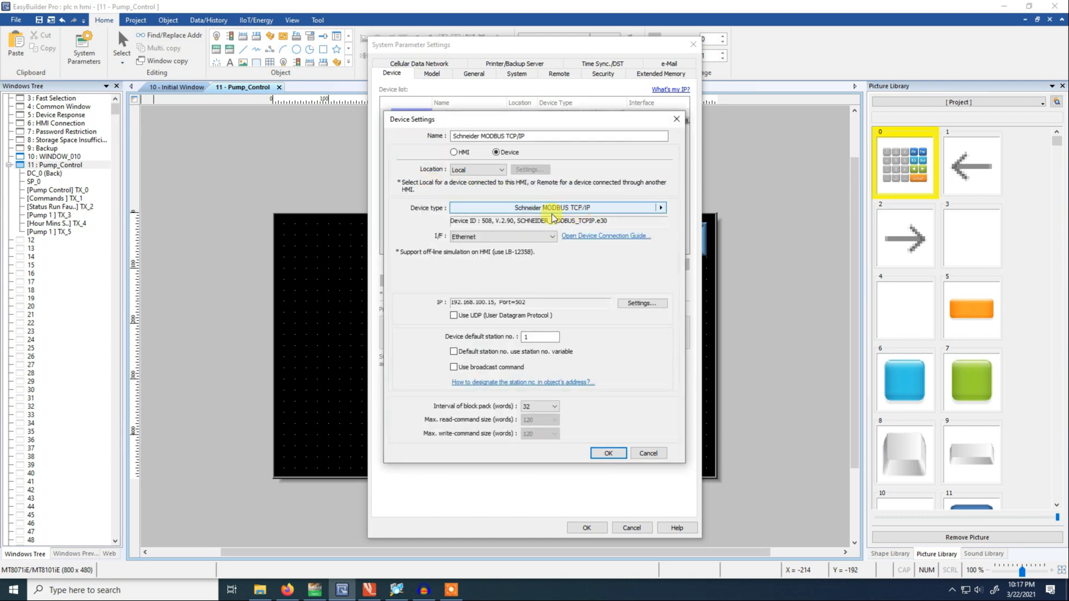
Compare the HMI device's IP address settings with the fixed IP address of ETH1 in Machine Expert - Basic.
left_click(630, 305)
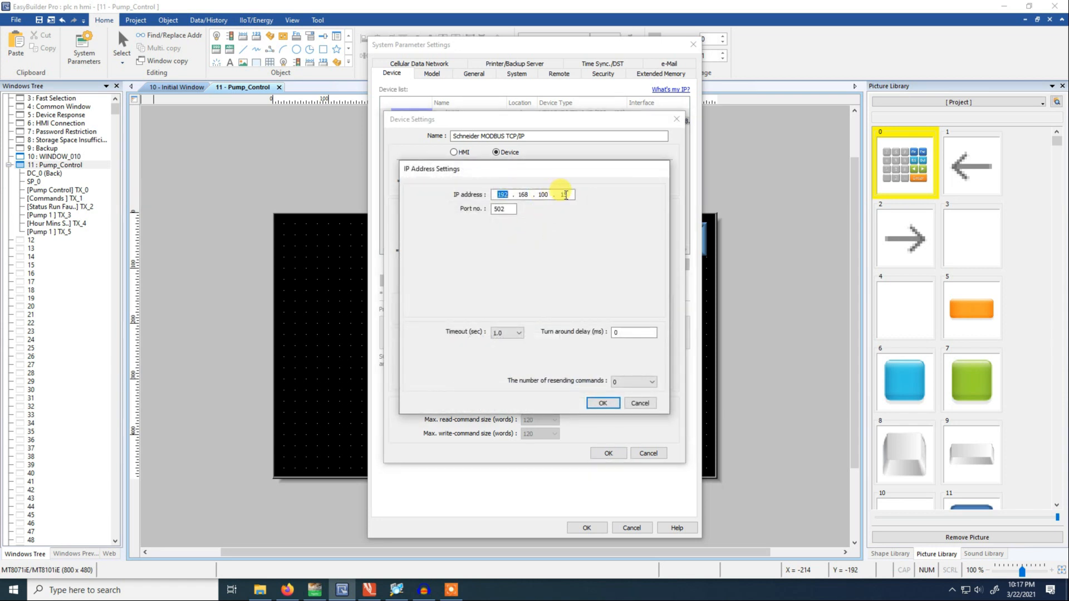
double_click(563, 194)
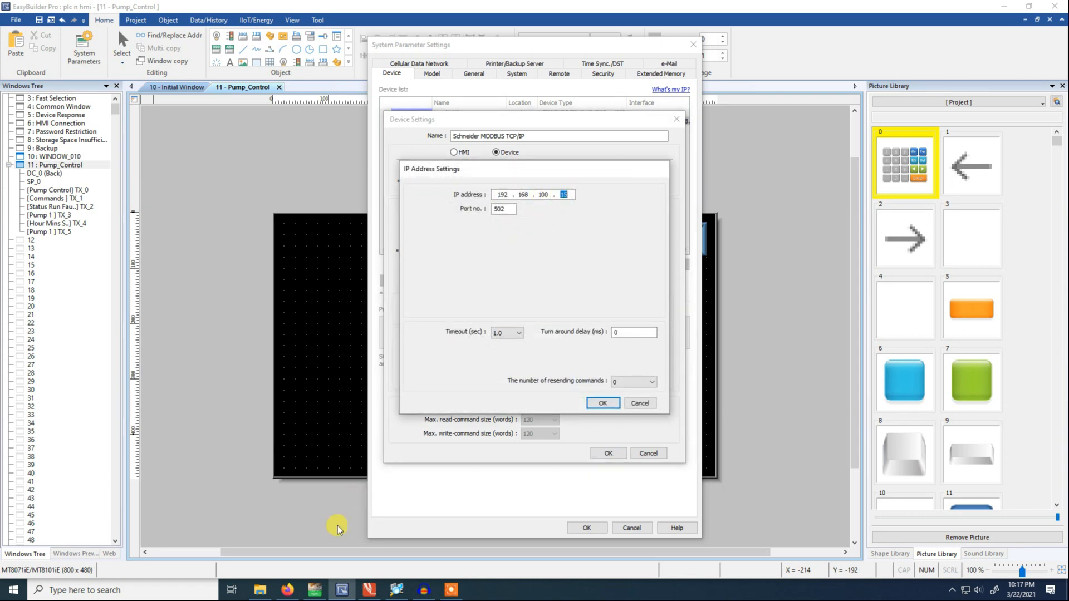
left_click(314, 590)
left_click(190, 45)
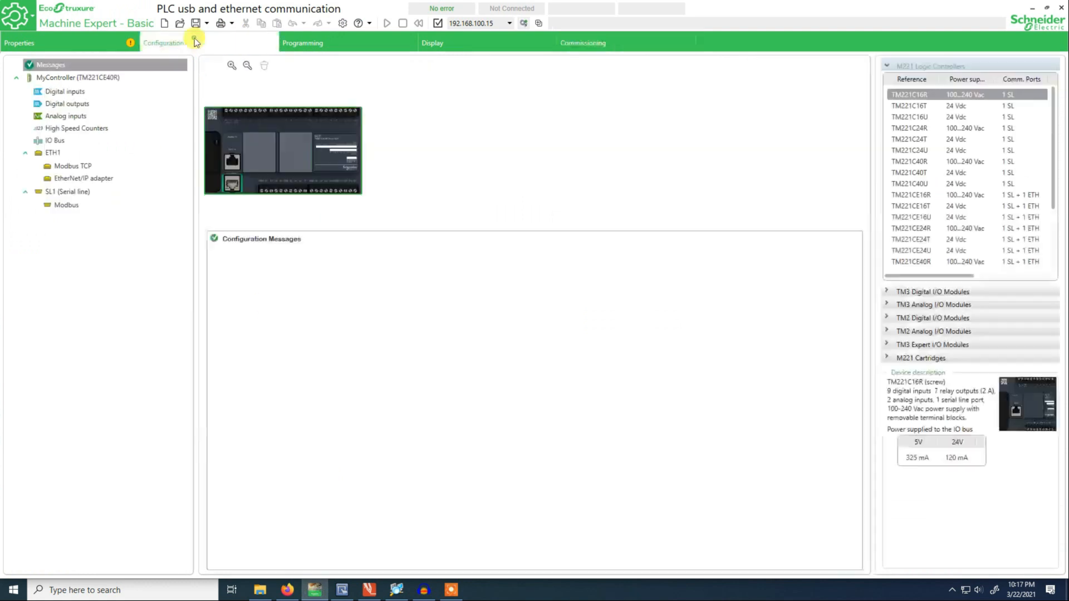
left_click(76, 154)
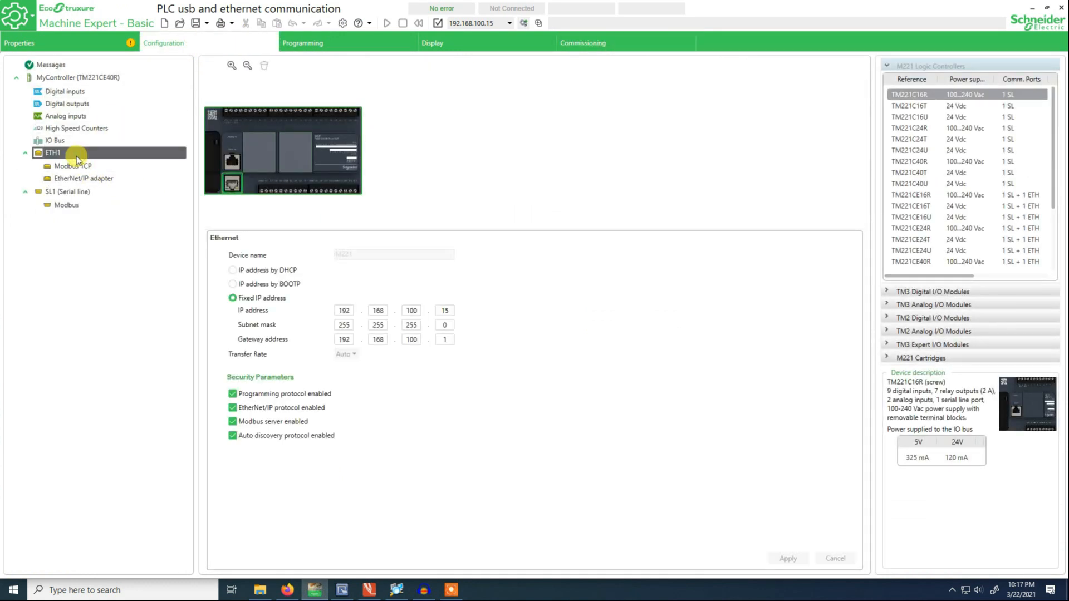
double_click(438, 311)
left_click(438, 311)
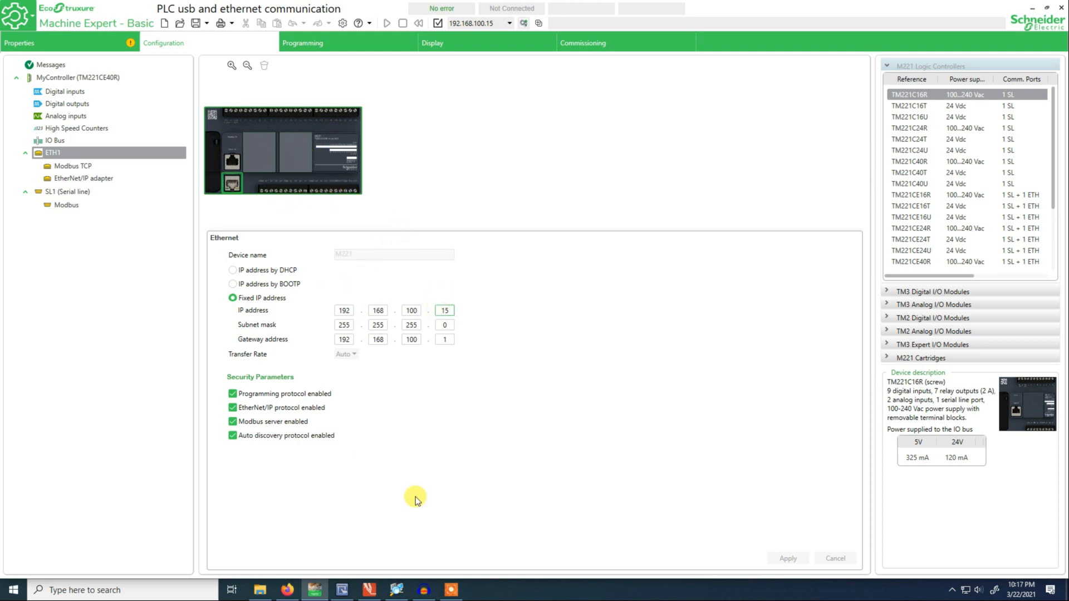
Return to EasyBuilder Pro and accept the PLC device settings with IP address 192.168.100.15 and port 502.
left_click(344, 590)
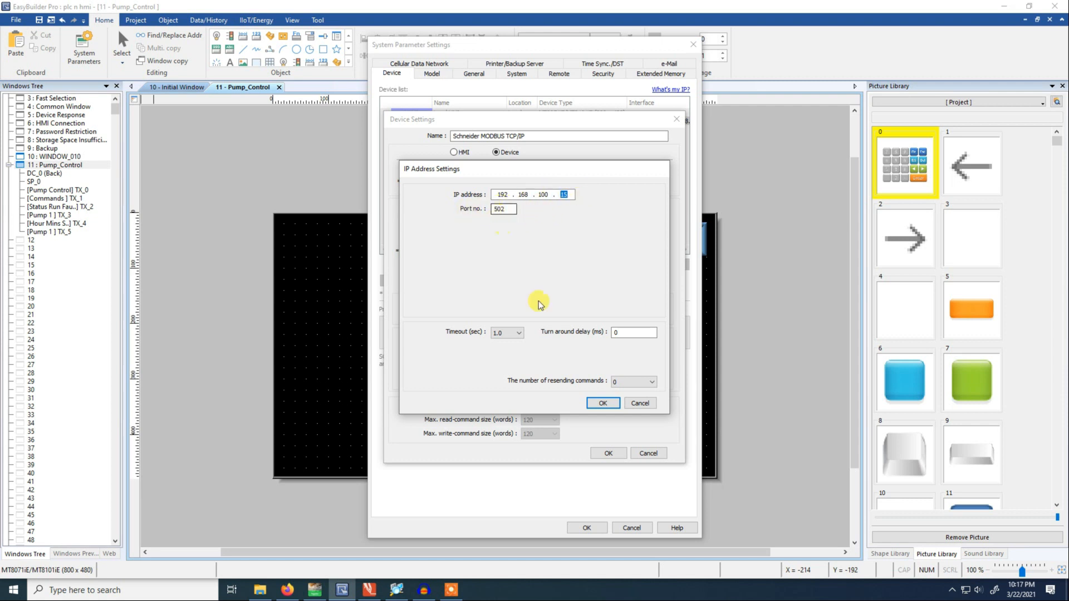
left_click(603, 403)
left_click(607, 453)
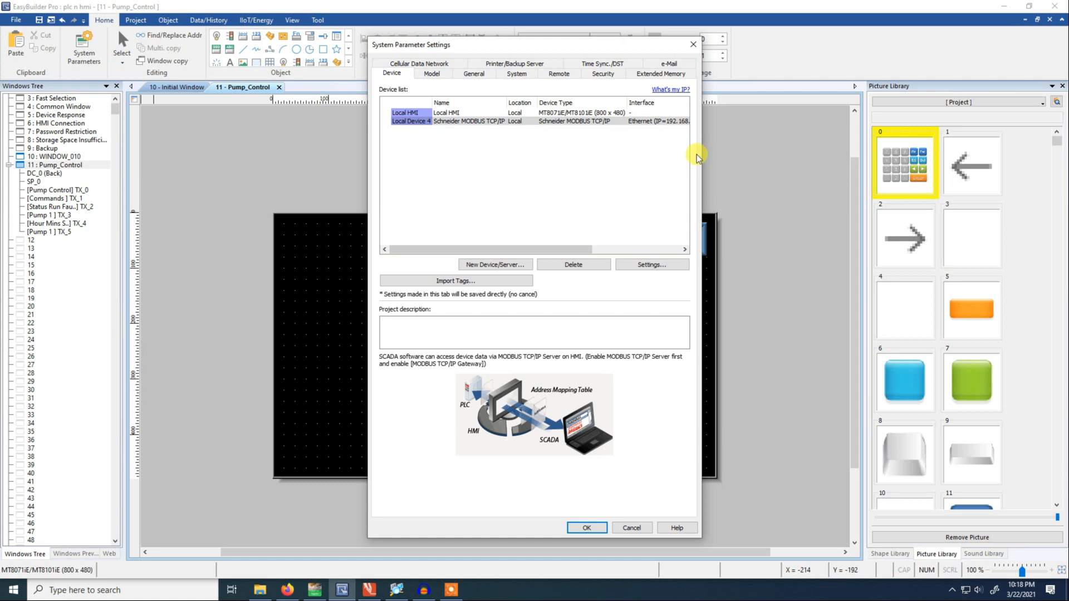
left_click_drag(560, 251, 638, 252)
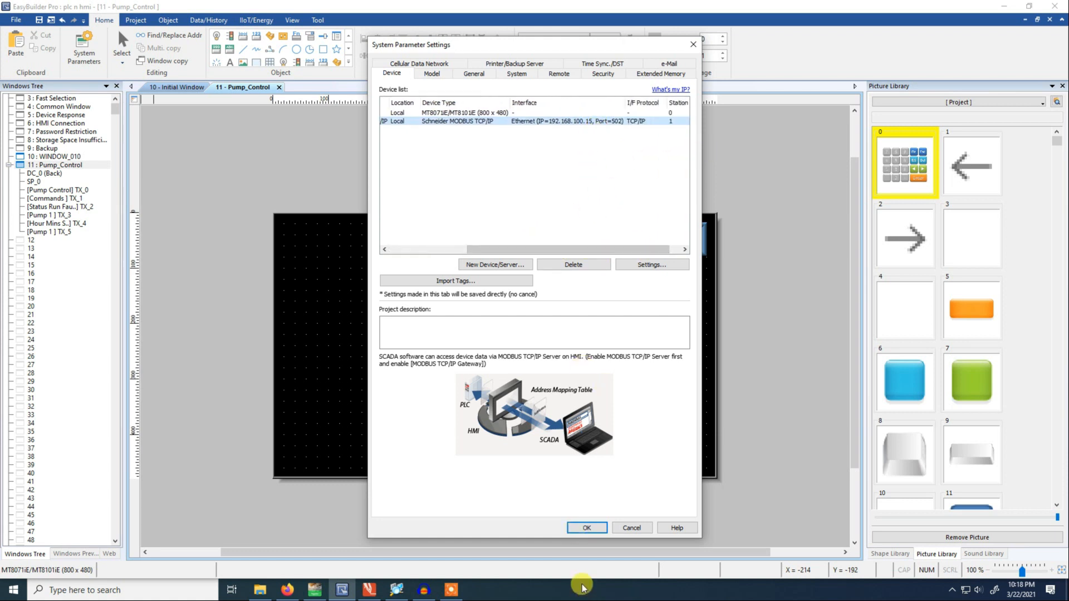
left_click(584, 527)
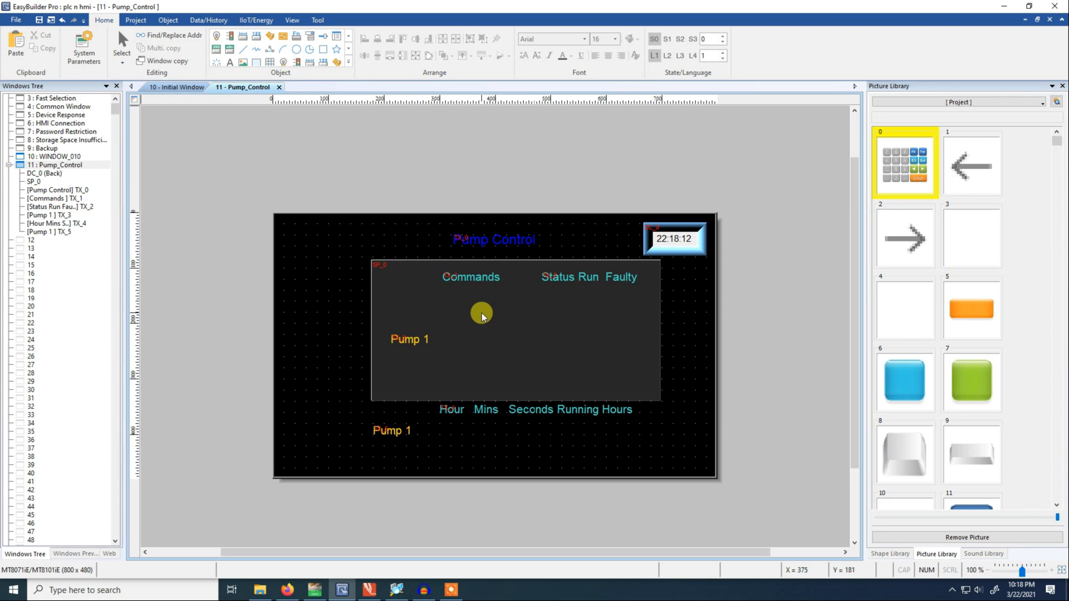
Start a new momentary Set Bit object for the Schneider MODBUS TCP/IP device and open its %M address for editing.
left_click(170, 20)
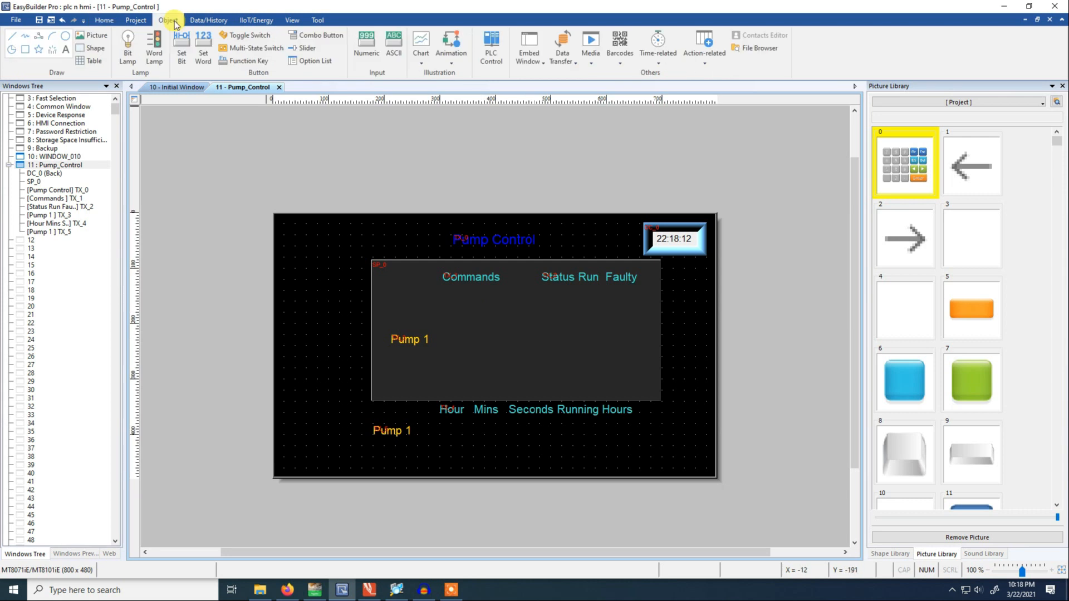
left_click(182, 49)
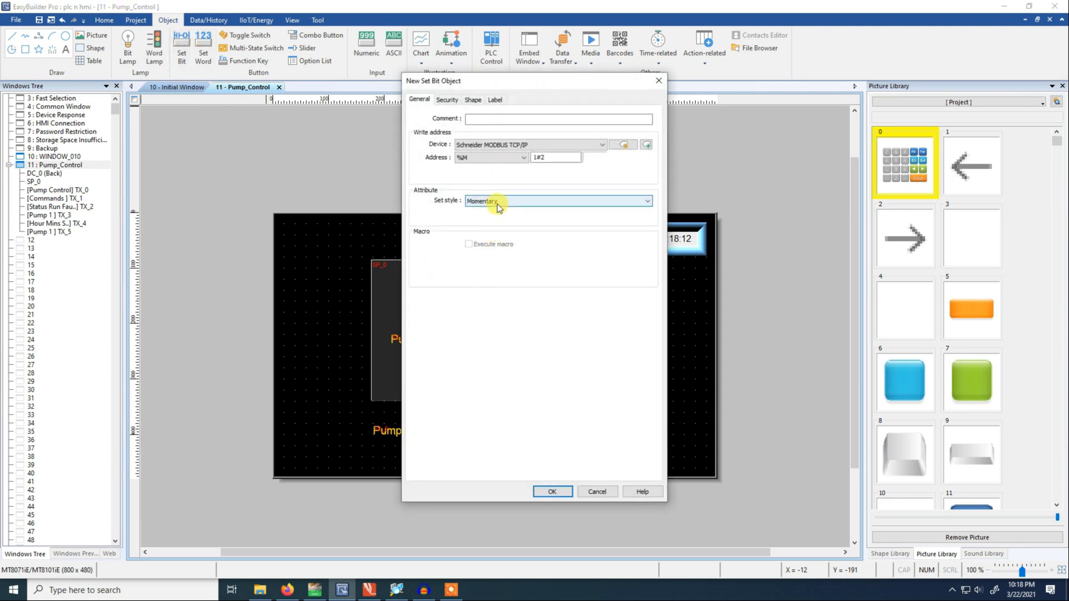
left_click(542, 157)
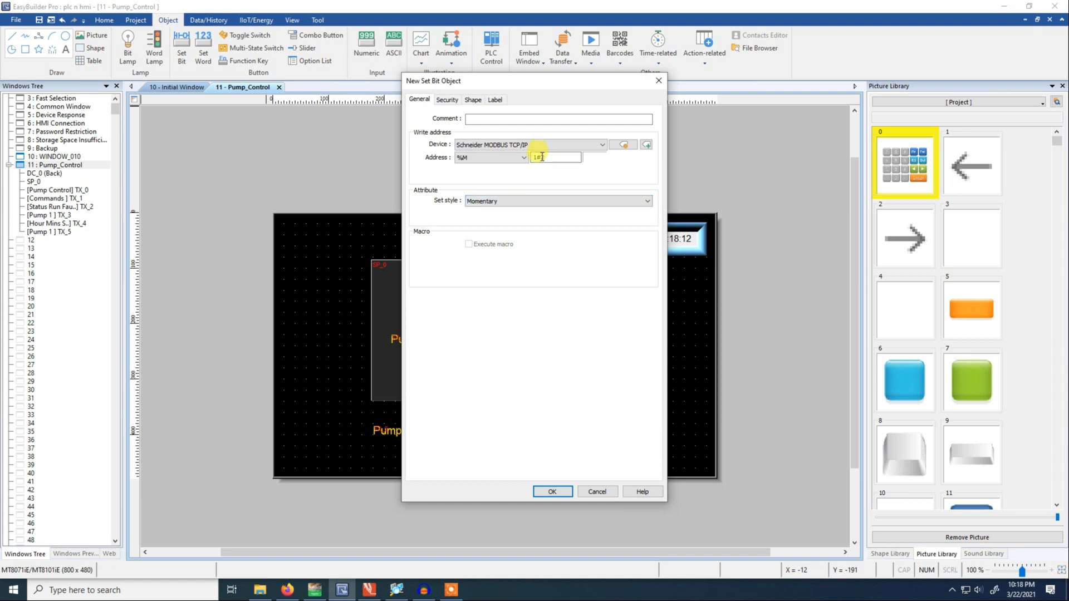
double_click(542, 157)
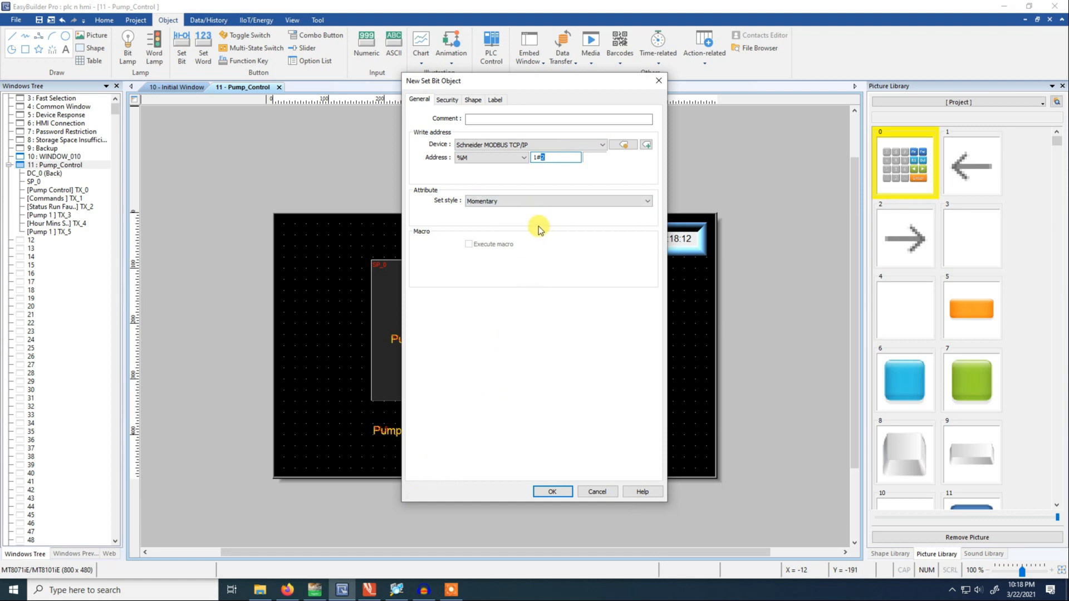
Look up START_HMI's address in the DOL program in Machine Expert - Basic and set the object's %M address to 1#1 in EasyBuilder Pro.
left_click(310, 589)
left_click(315, 44)
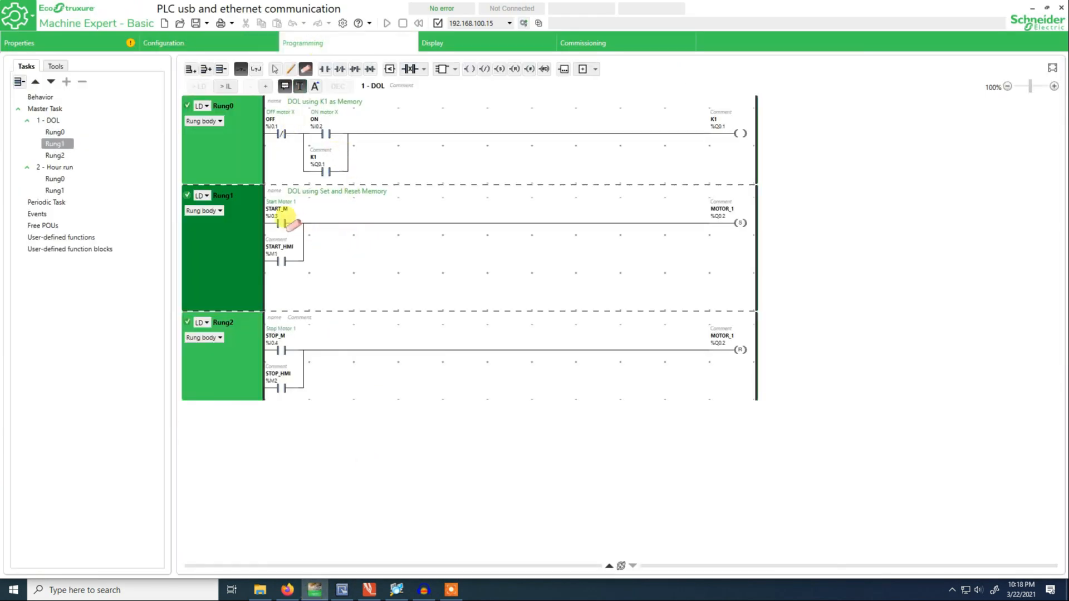
left_click(275, 69)
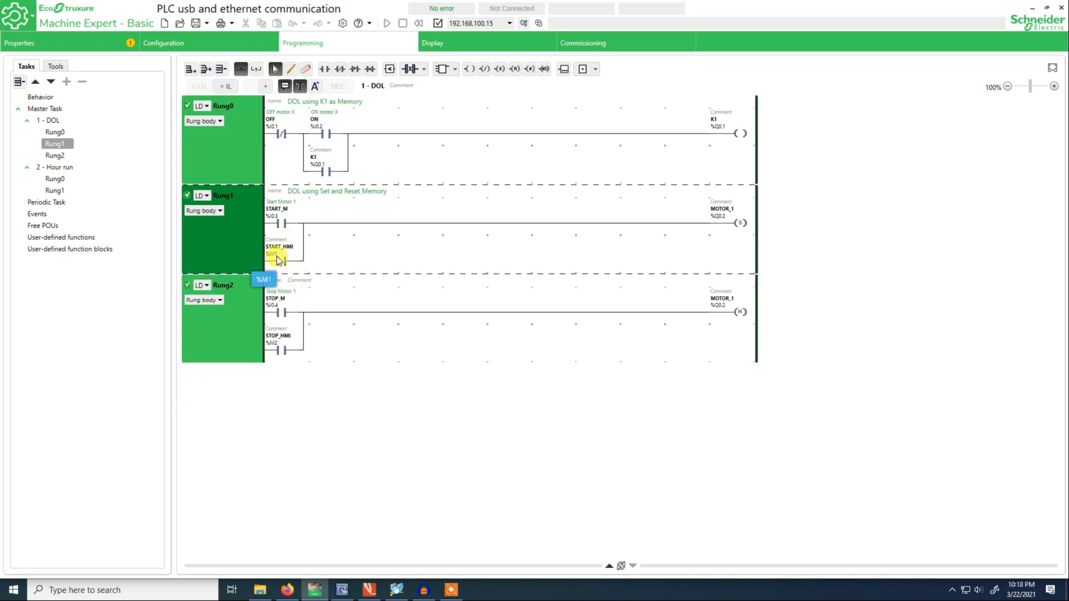
left_click(342, 591)
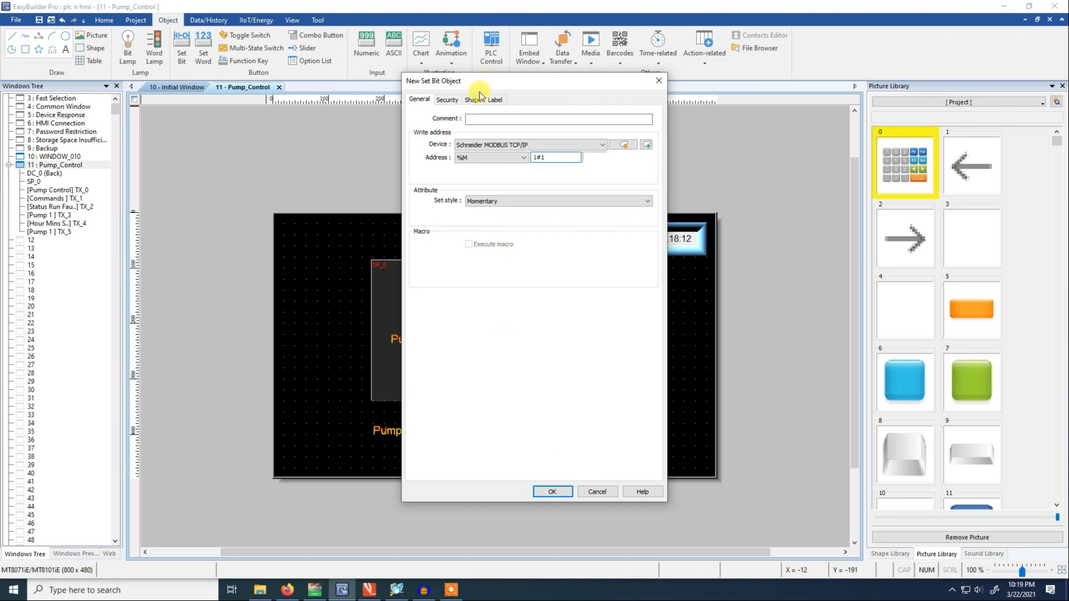
Label the new Set Bit object Start and accept its settings.
left_click(495, 99)
type("Start")
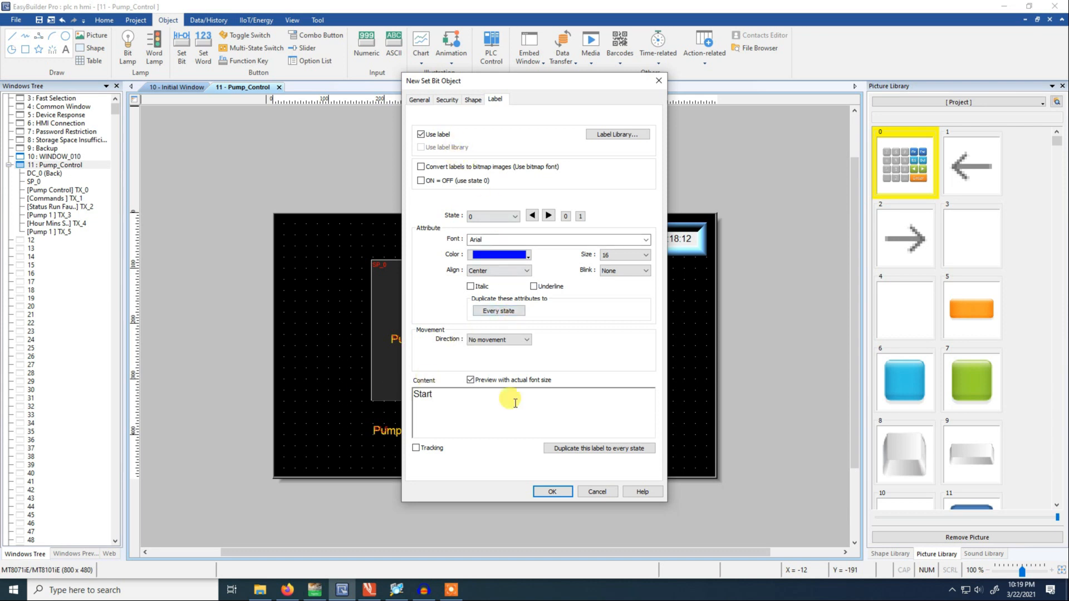
left_click(552, 491)
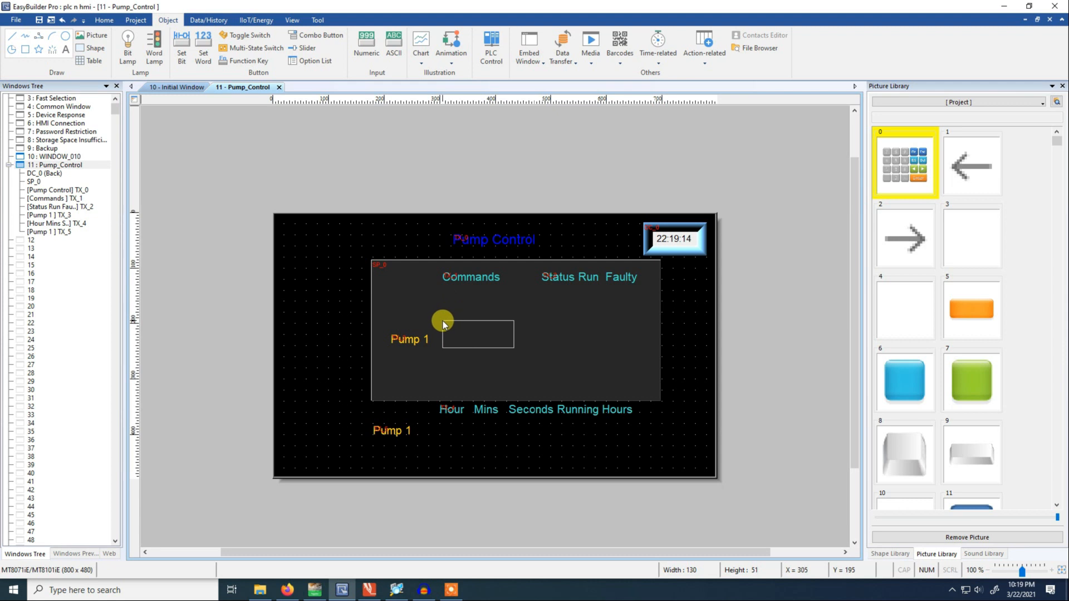
Place the Start button beside the Pump 1 label under Commands and narrow it to about 70 wide.
left_click(443, 321)
left_click_drag(517, 334, 480, 335)
left_click(511, 338)
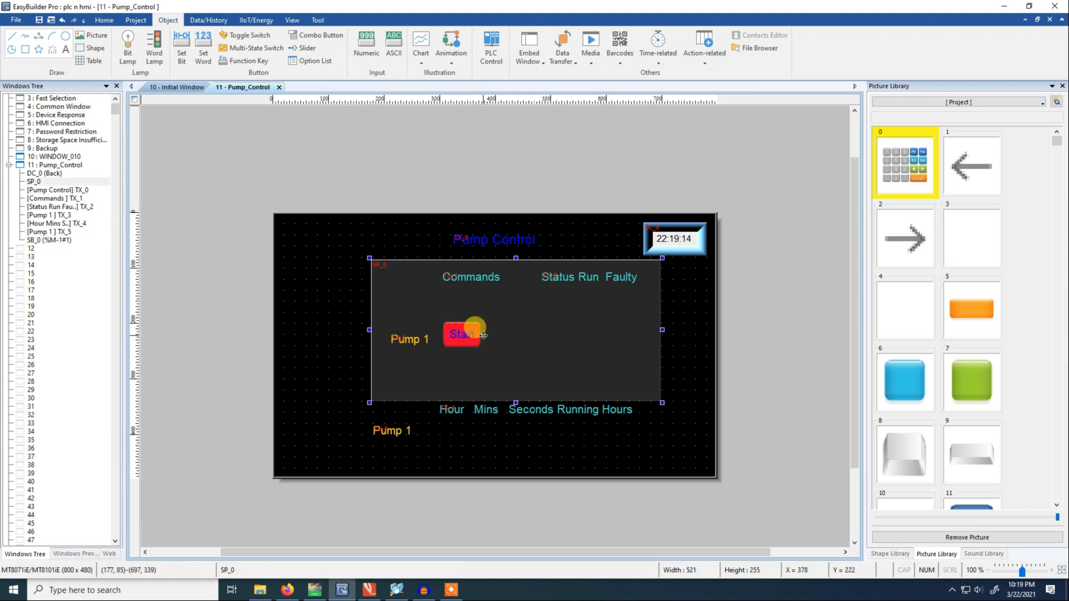
Change the Start button's picture color to green.
left_click(462, 333)
double_click(464, 335)
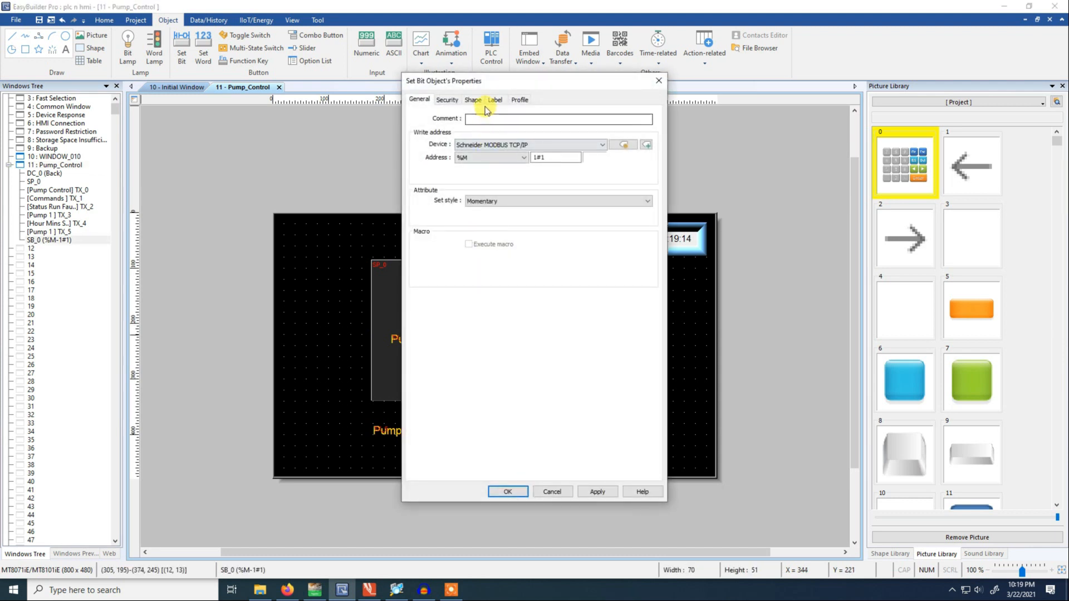
left_click(482, 103)
left_click(525, 280)
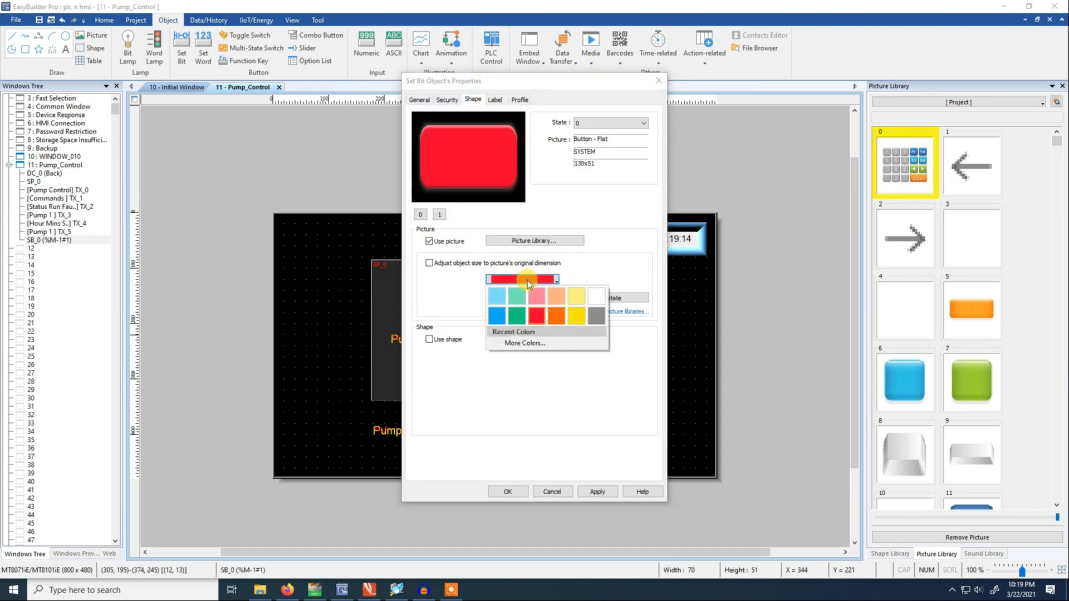
left_click(517, 316)
left_click(516, 492)
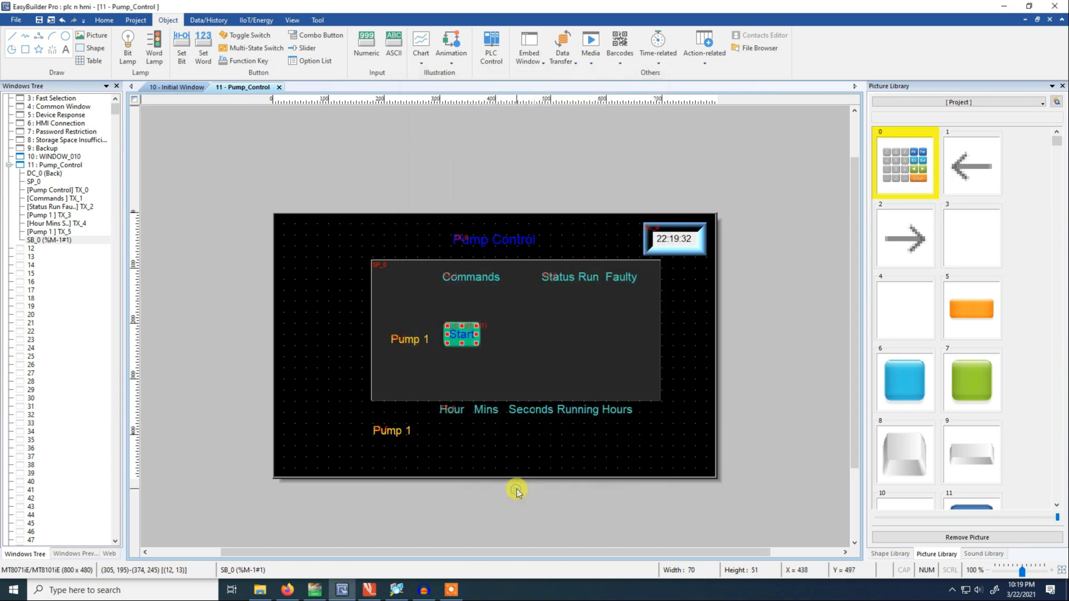
left_click(520, 389)
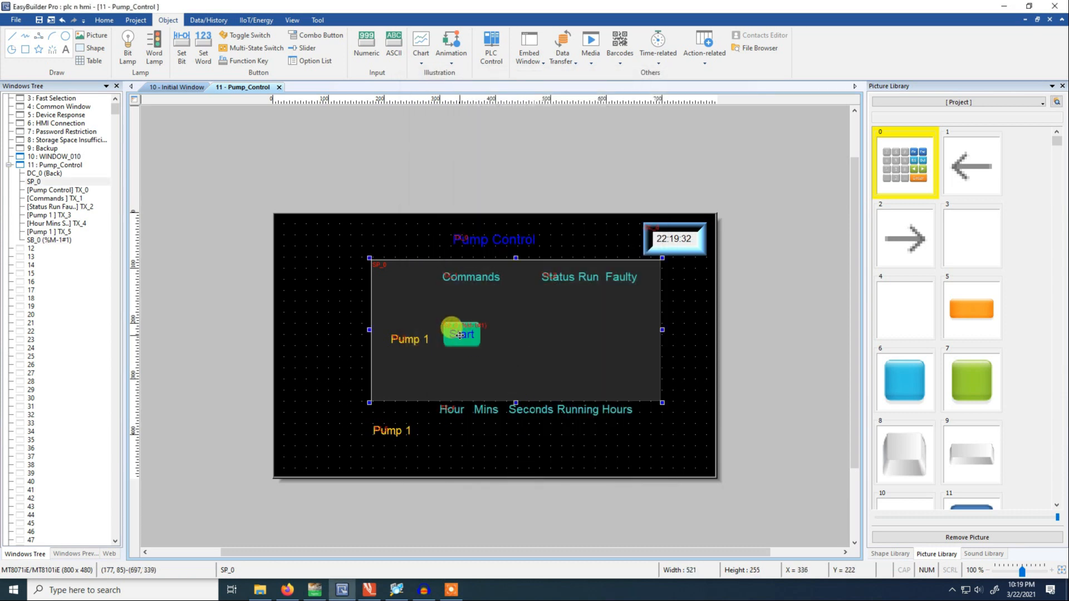
Duplicate the Start button and move the copy directly below the original.
left_click(468, 339)
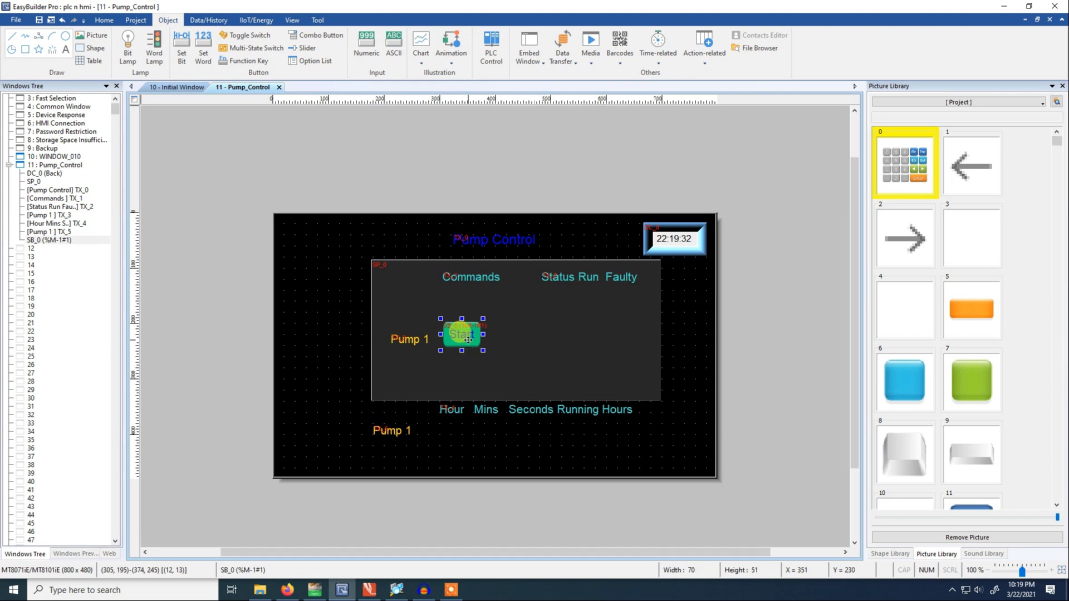
left_click(473, 359)
key("ctrl+v")
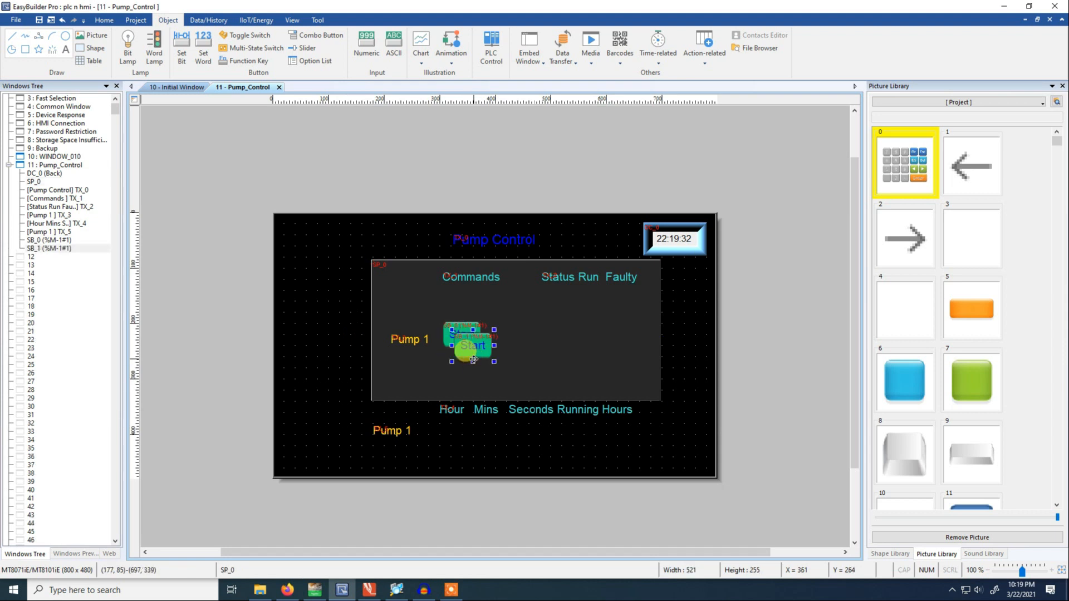
left_click_drag(480, 350, 471, 376)
Relabel the duplicated button below Start as STOP and change its picture color to red.
double_click(471, 378)
left_click(495, 100)
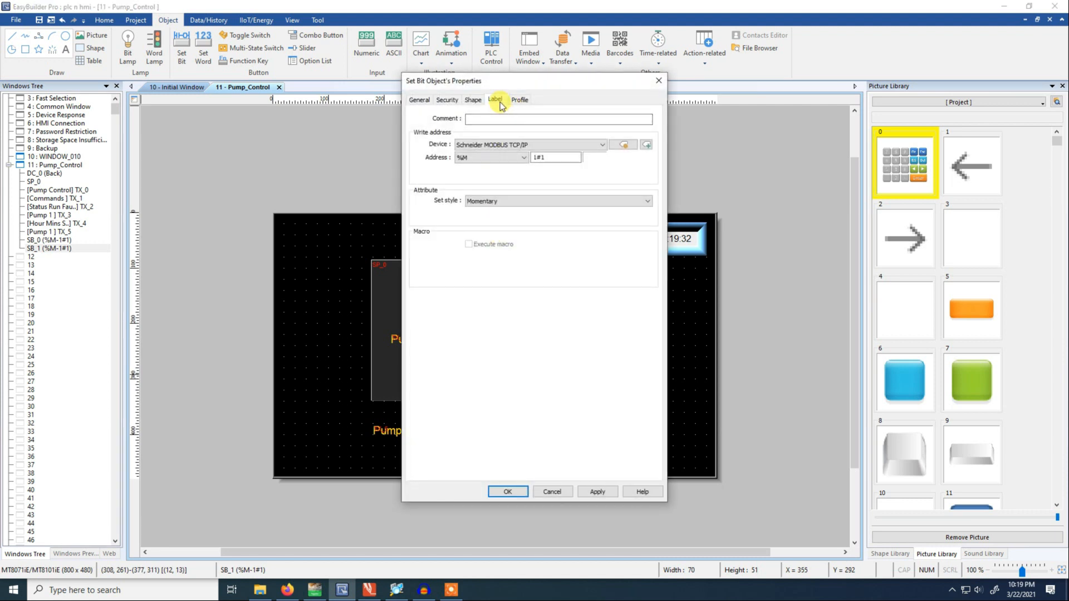
left_click_drag(444, 400, 369, 389)
type("STOP")
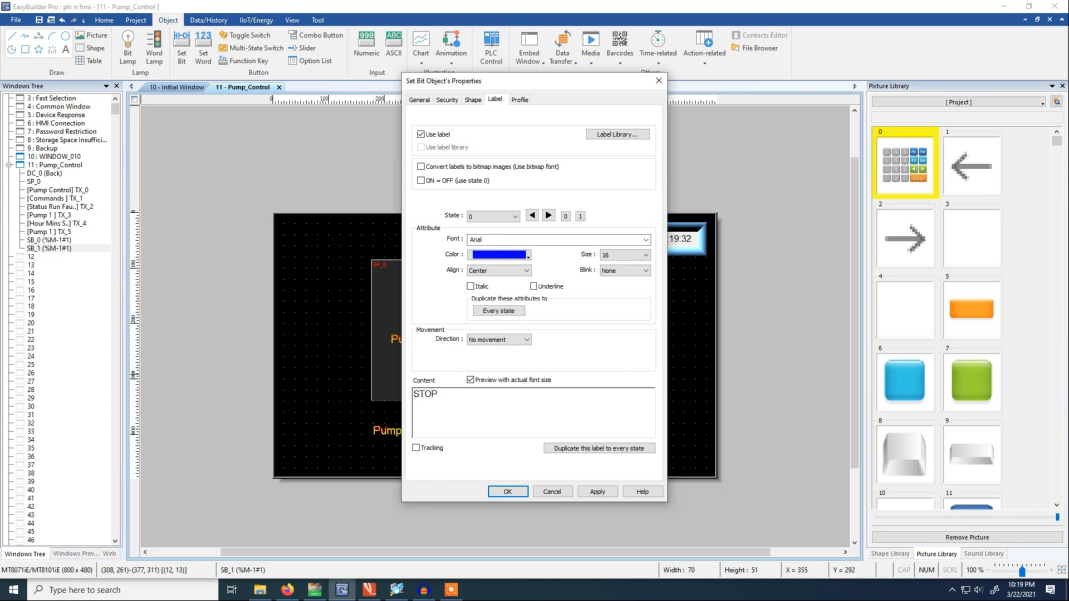
left_click(473, 100)
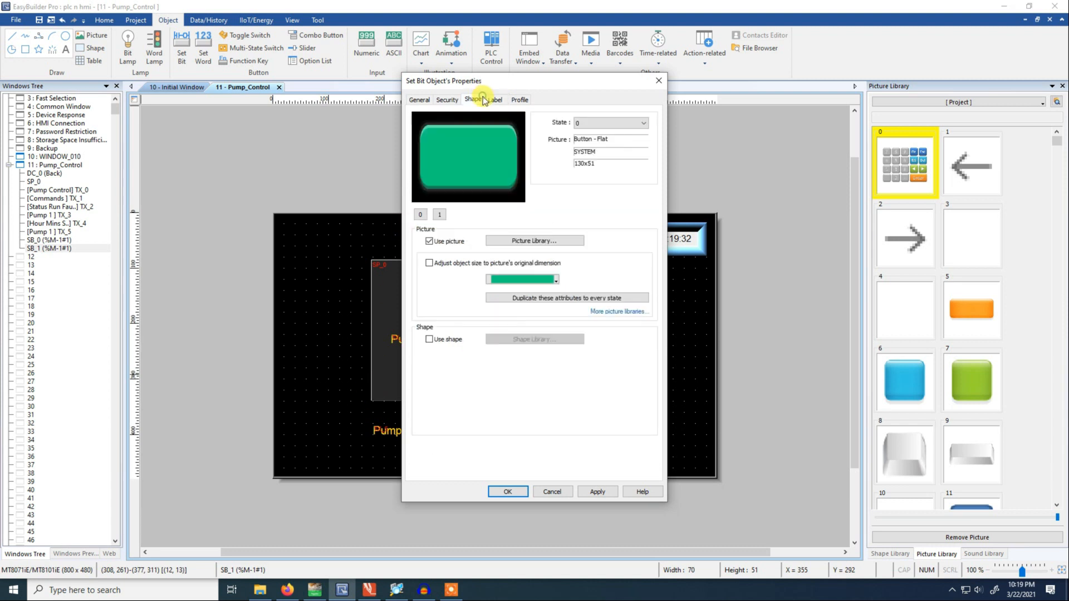
left_click(545, 280)
left_click(537, 315)
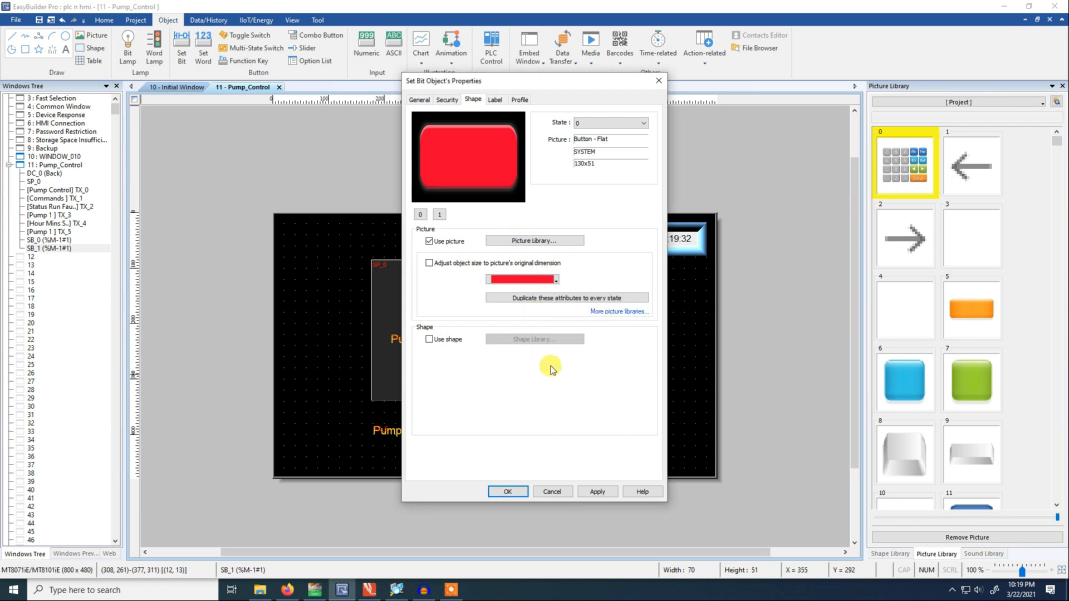
left_click(507, 492)
left_click(545, 356)
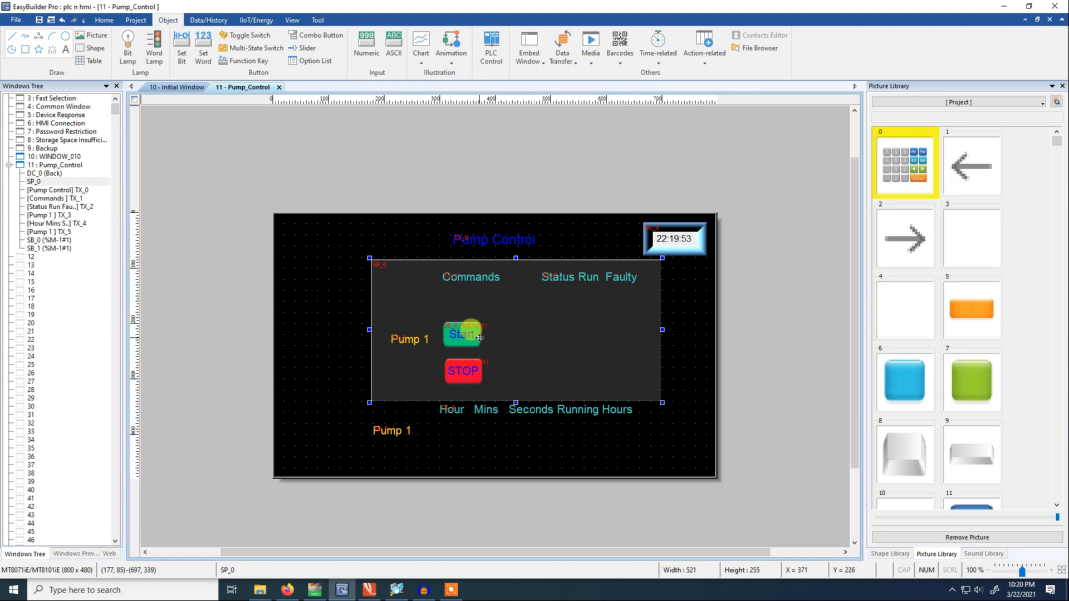
double_click(468, 366)
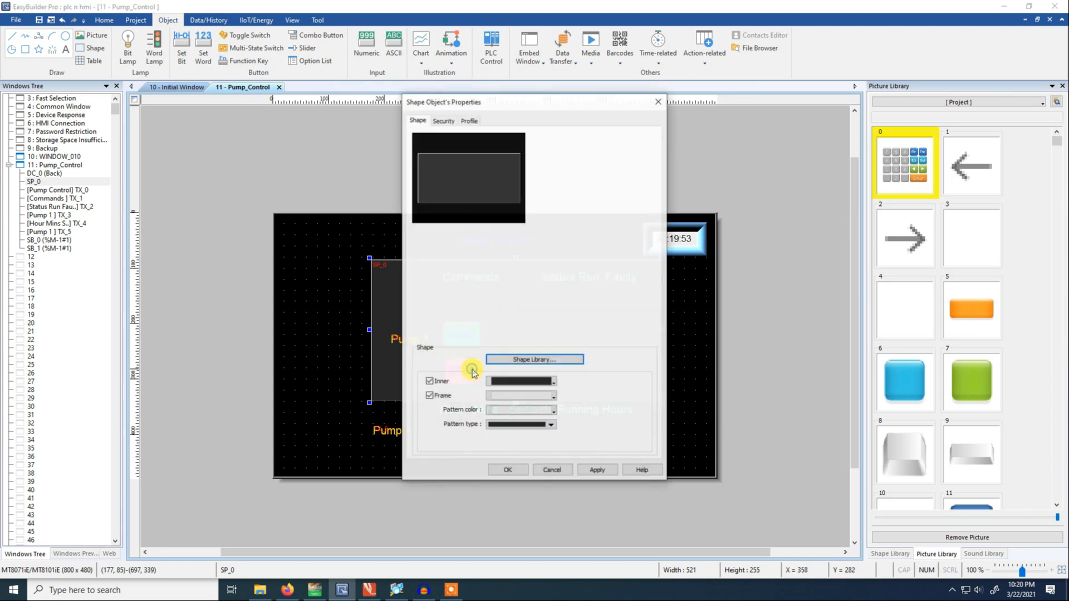
left_click(658, 101)
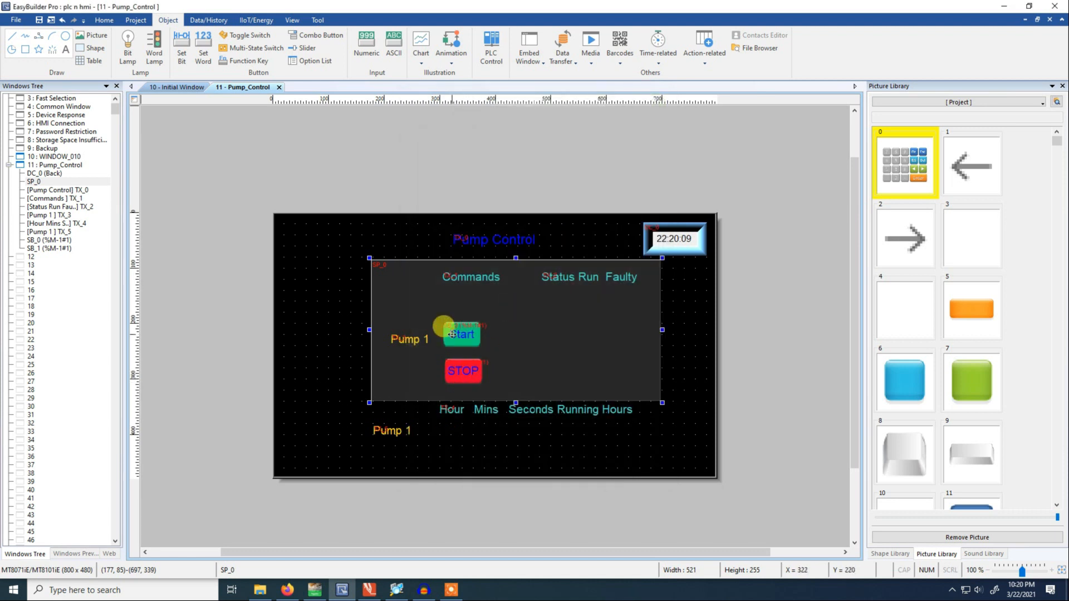
left_click(301, 337)
Set the STOP button's write address to %M 1#2, matching the STOP_HMI contact in the Machine Expert - Basic ladder program.
double_click(447, 379)
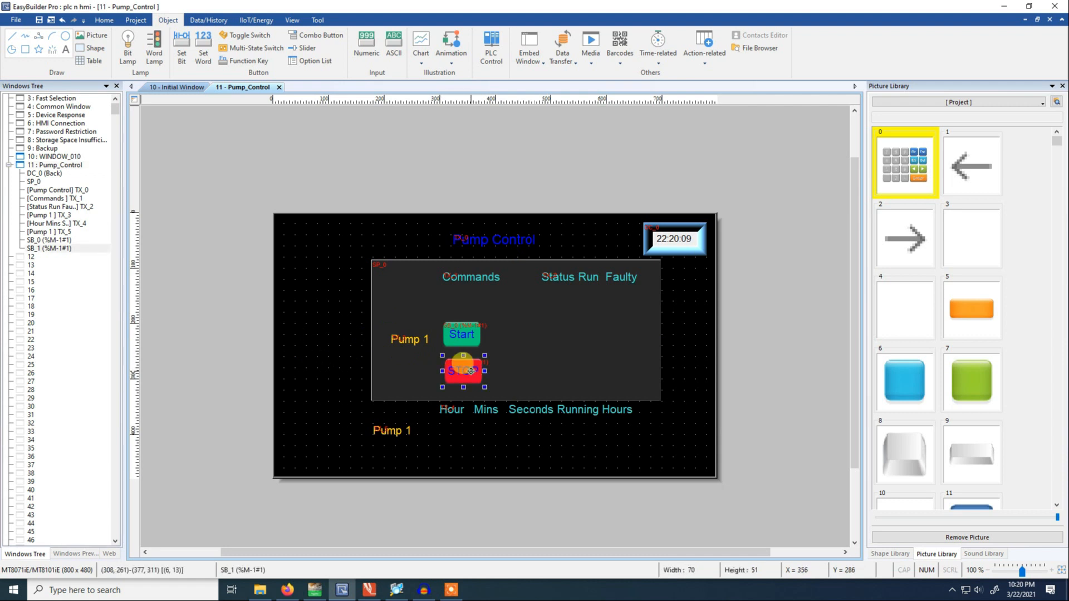
left_click(308, 590)
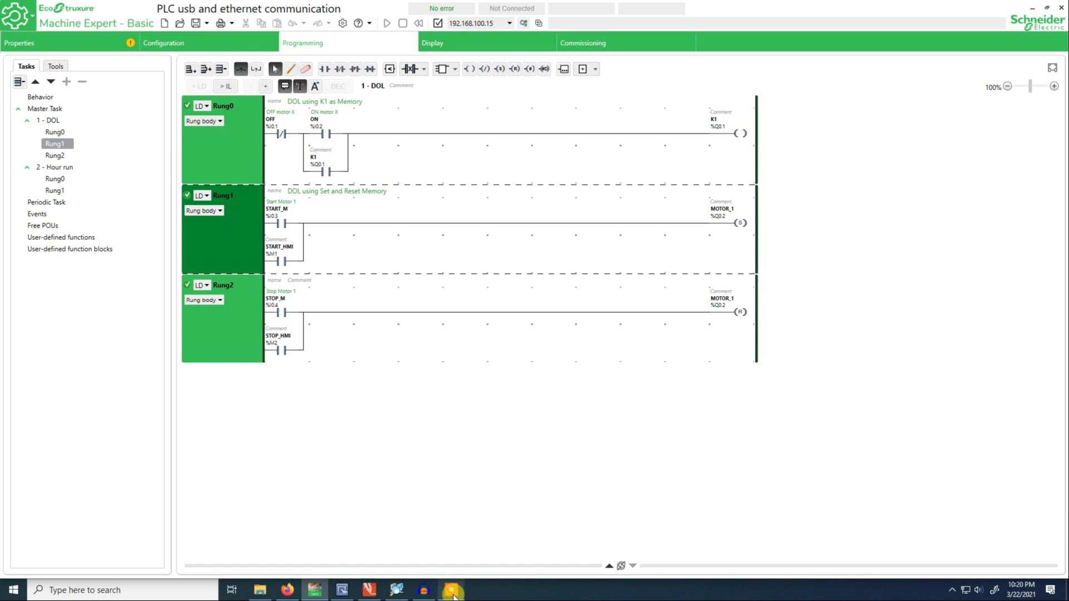
left_click(343, 591)
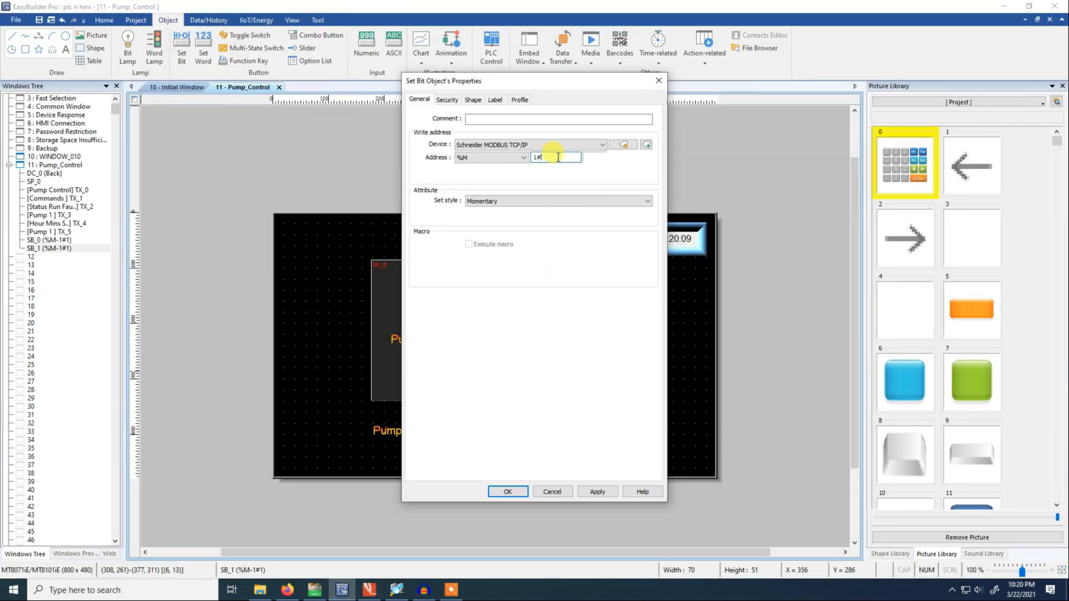
left_click(504, 491)
left_click(322, 324)
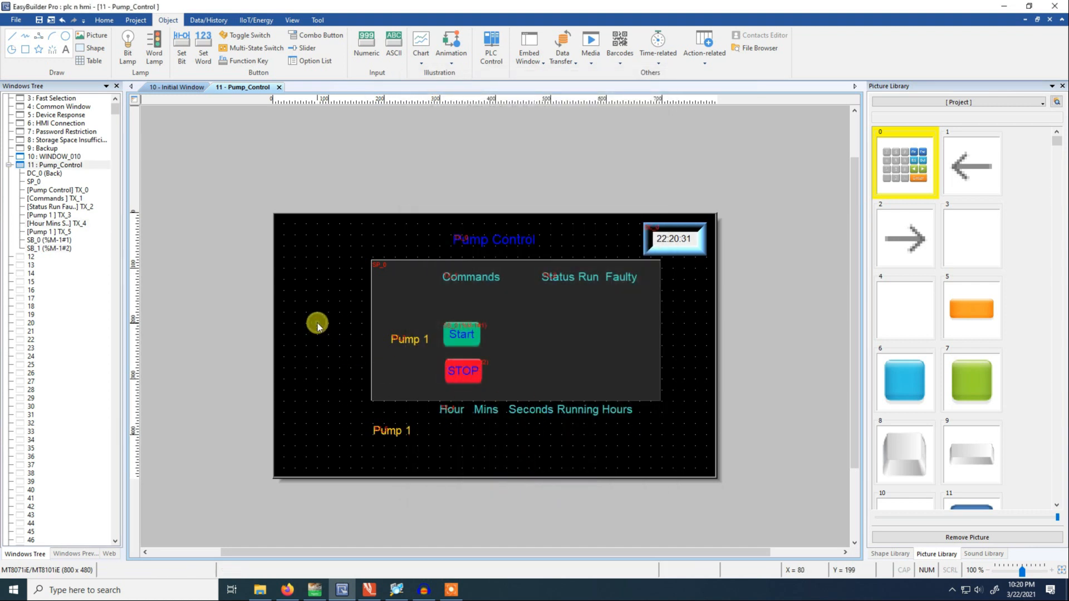
left_click(466, 337)
left_click(462, 370)
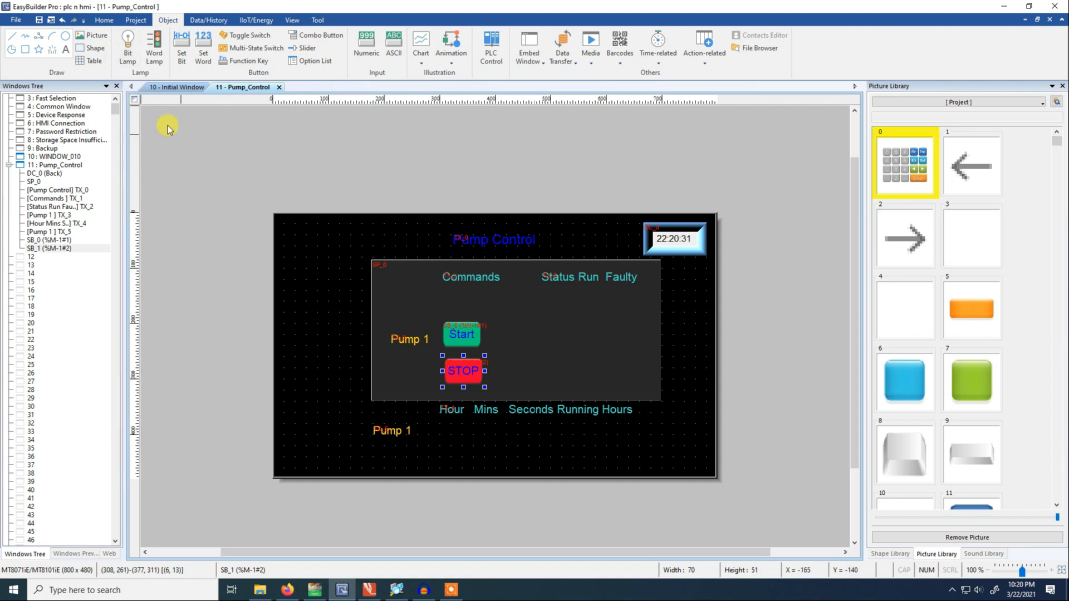
Add a bit lamp reading %M 1#0, the coil in the PLC's Hour run section, and place it under Run beside Pump 1.
left_click(128, 44)
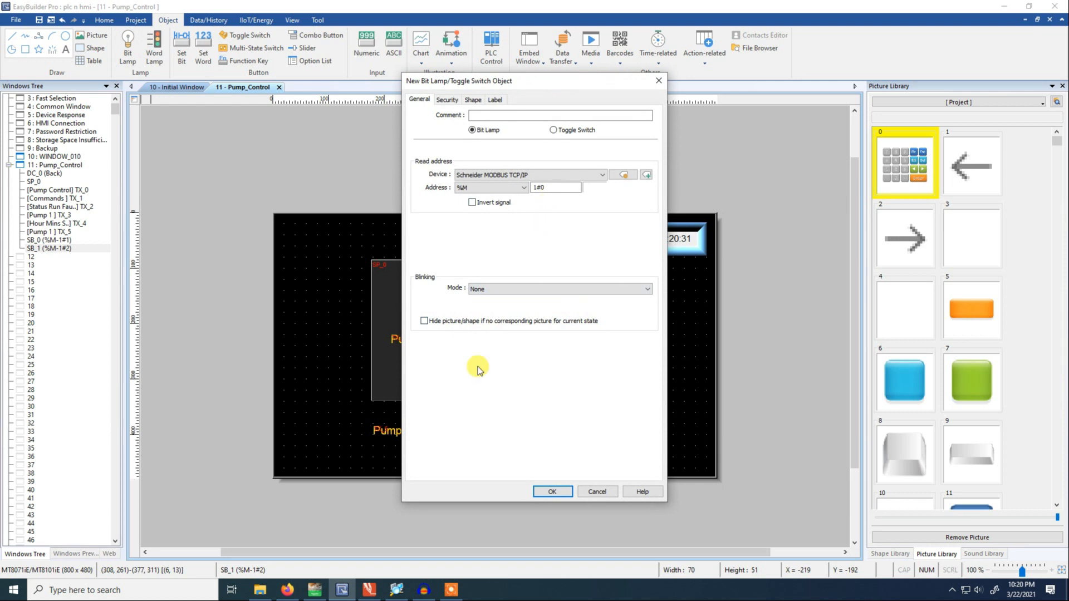
left_click(325, 592)
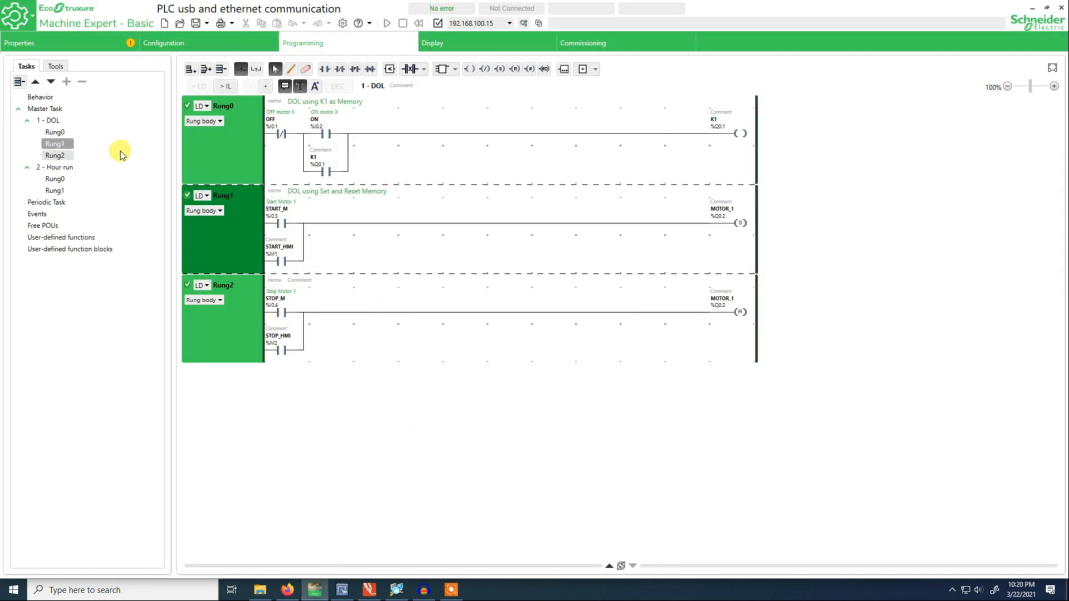
left_click(56, 167)
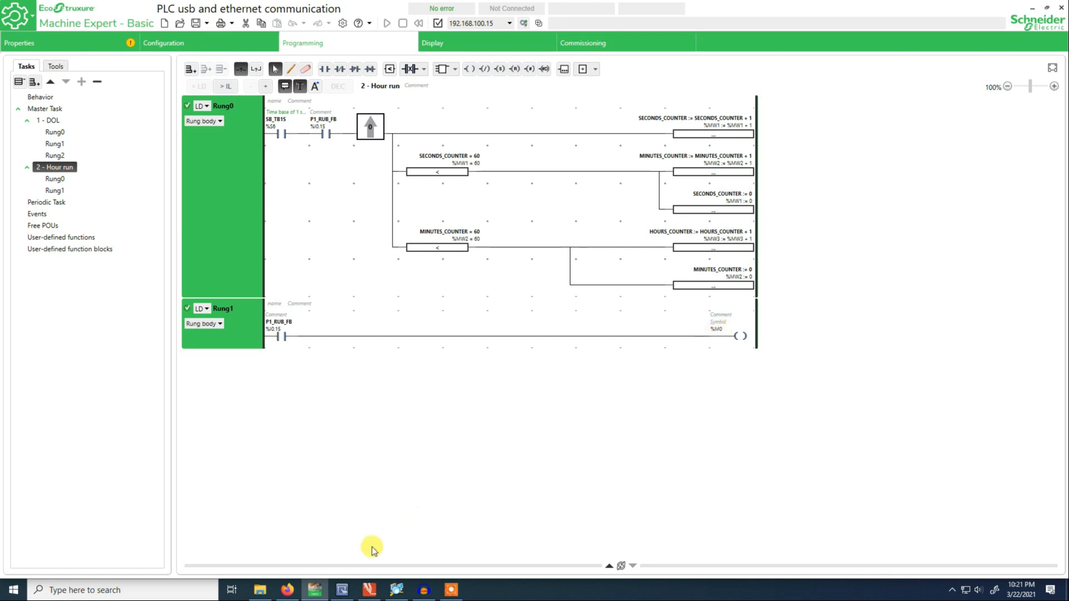
left_click(341, 590)
left_click(565, 187)
left_click_drag(565, 187, 541, 187)
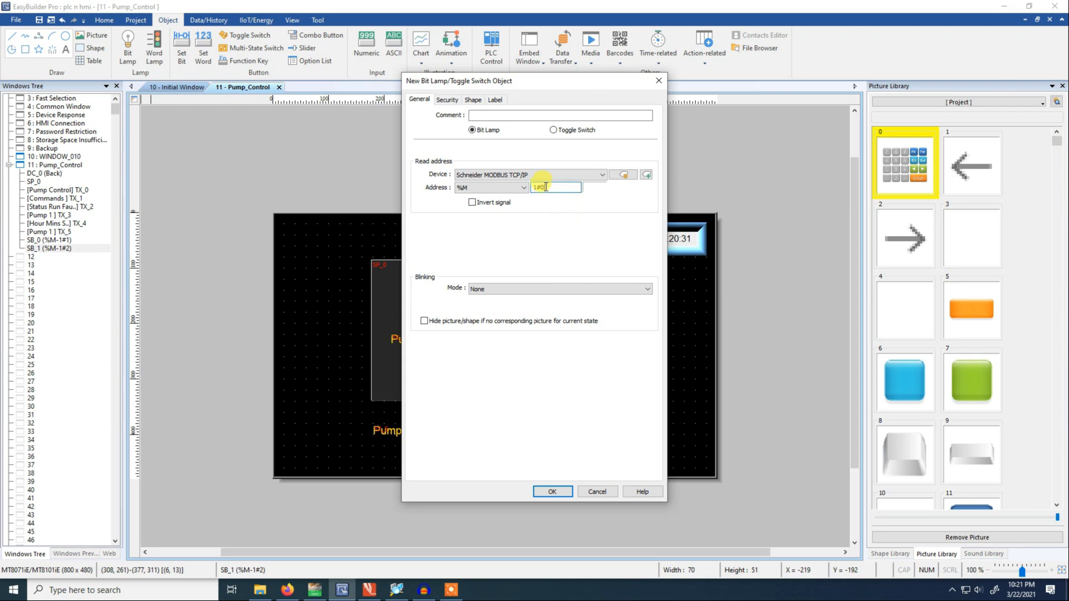
left_click(552, 491)
left_click(492, 323)
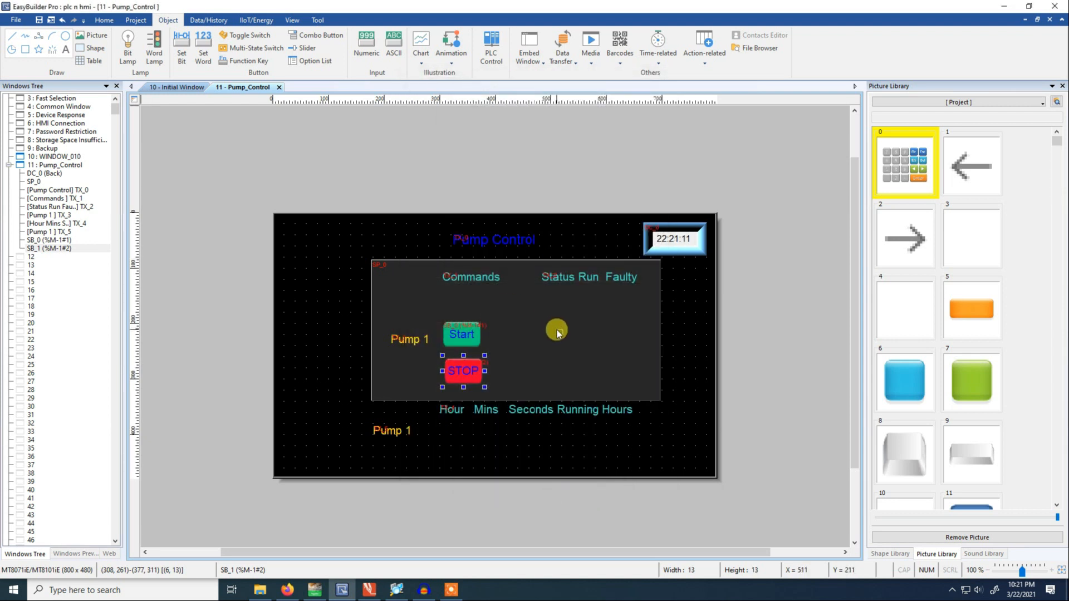
left_click(586, 332)
Check the run lamp's shape colors for states 0 and 1, and accept its properties.
double_click(588, 335)
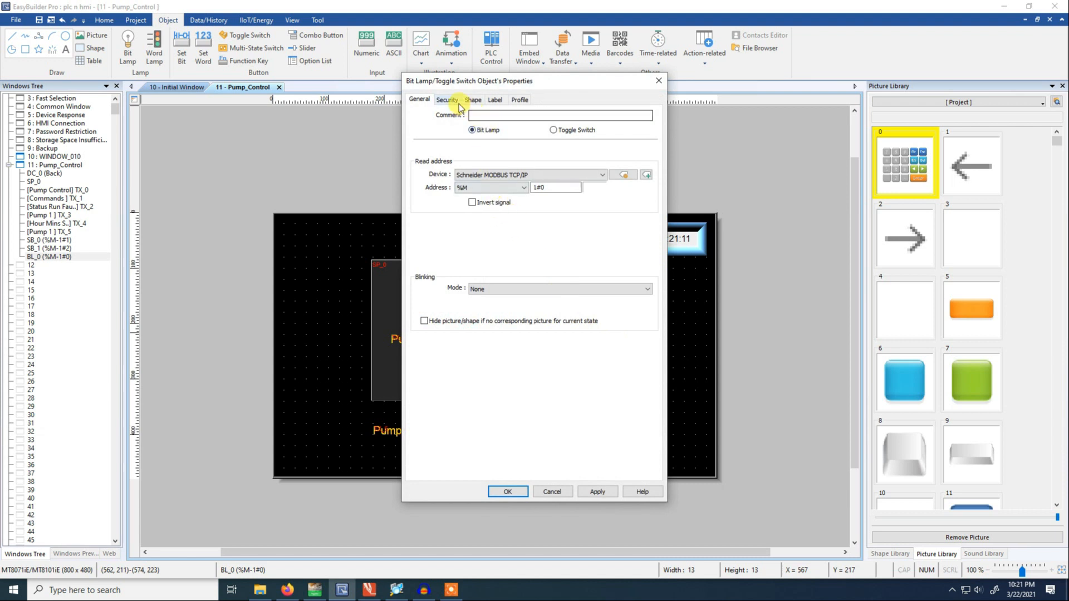
left_click(492, 101)
left_click(474, 102)
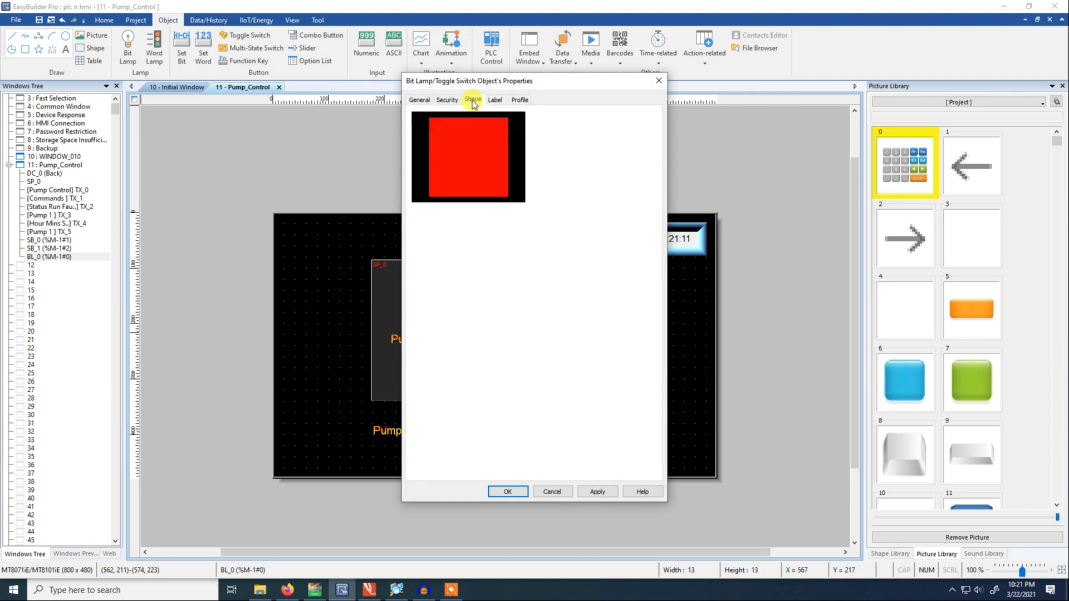
left_click(420, 214)
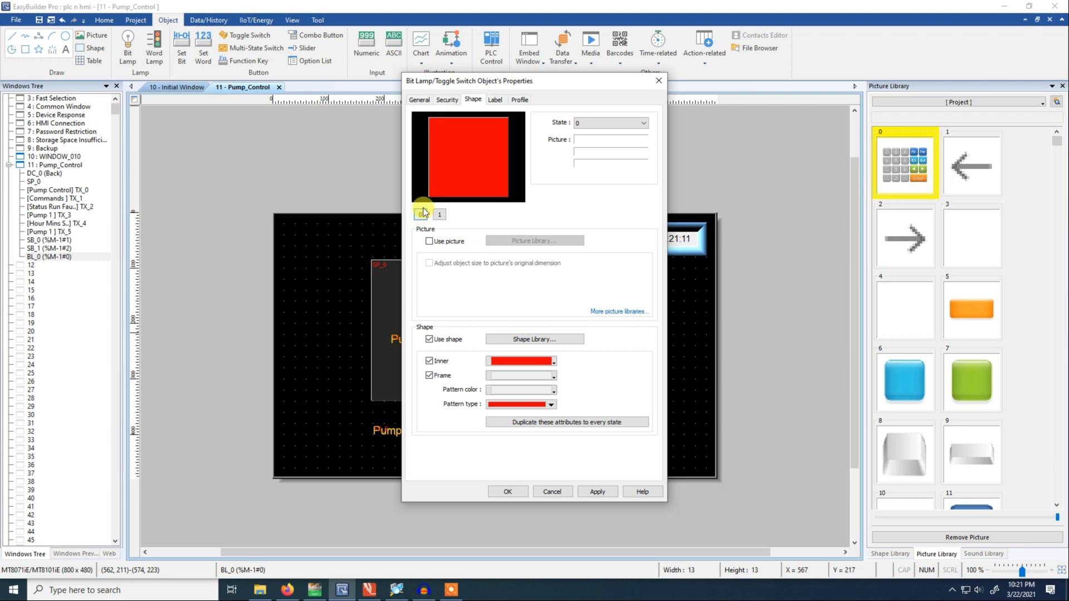
left_click(439, 215)
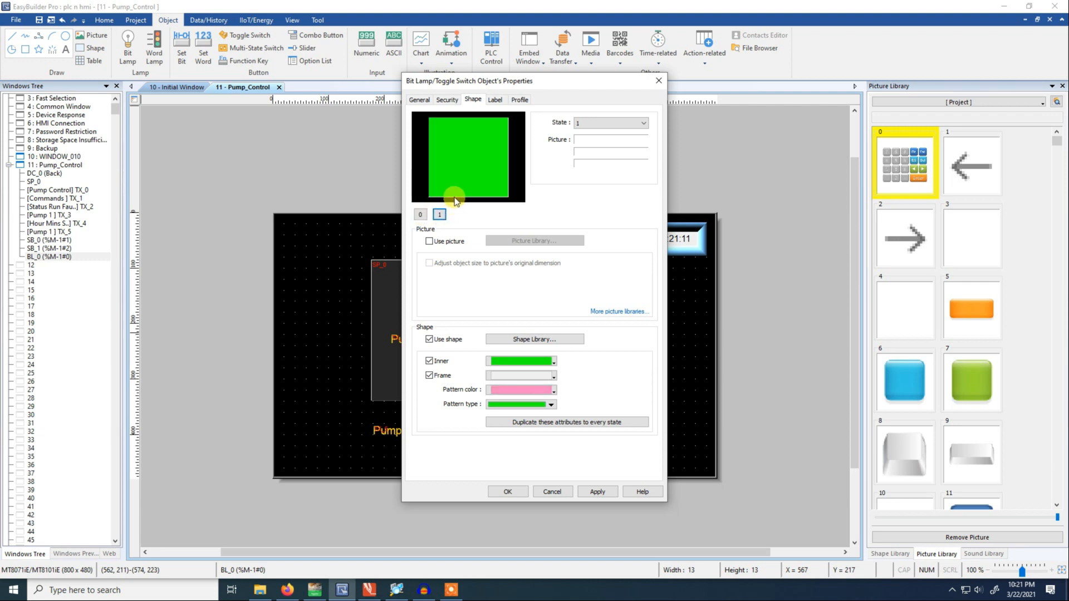
left_click(598, 493)
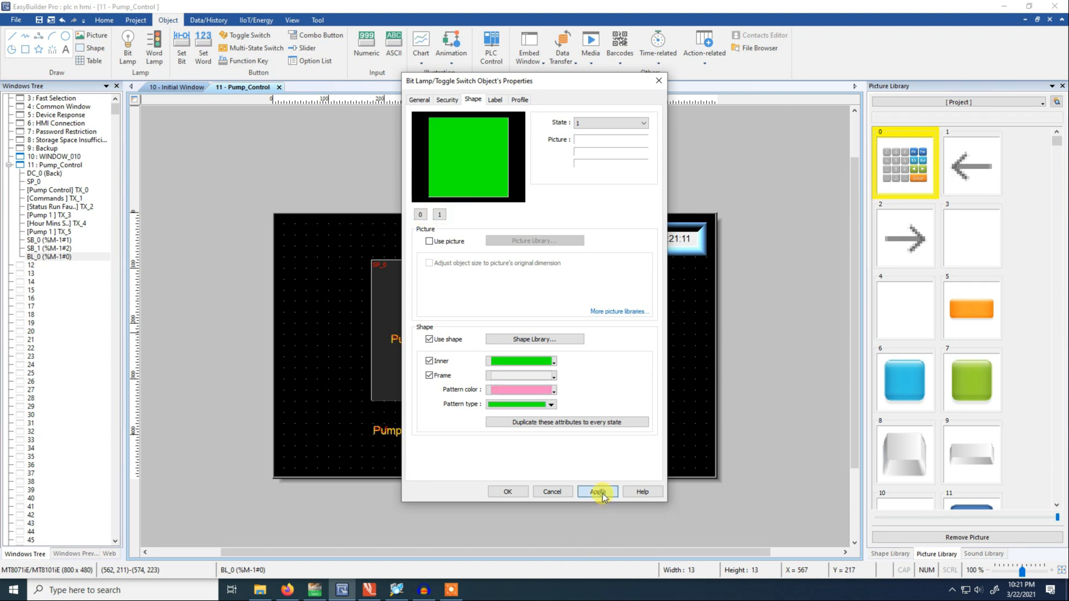
left_click(508, 493)
left_click(602, 439)
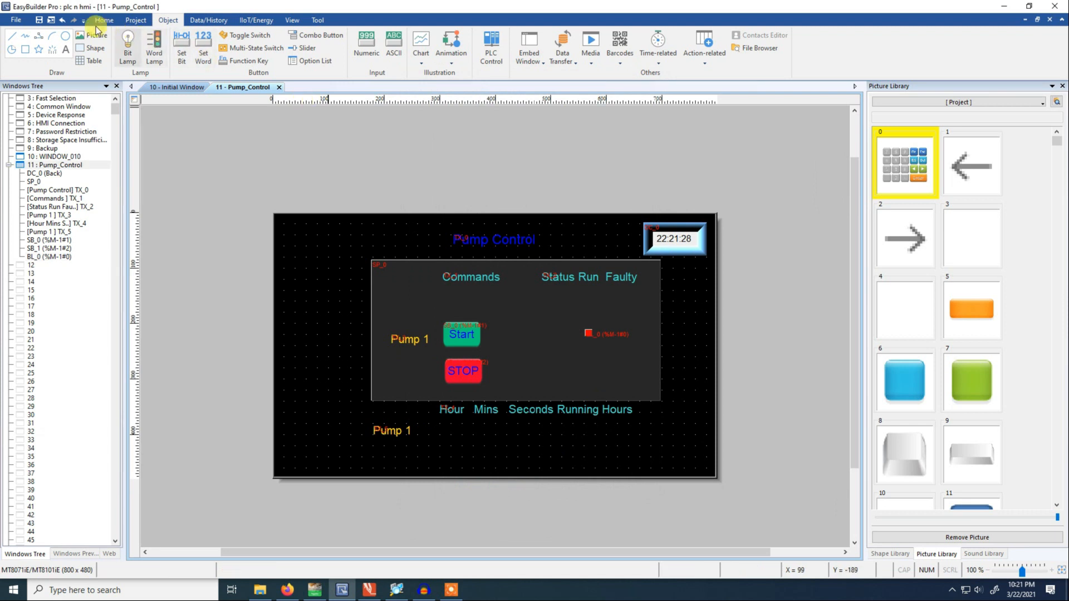
Save the HMI project and launch the online simulation.
left_click(39, 21)
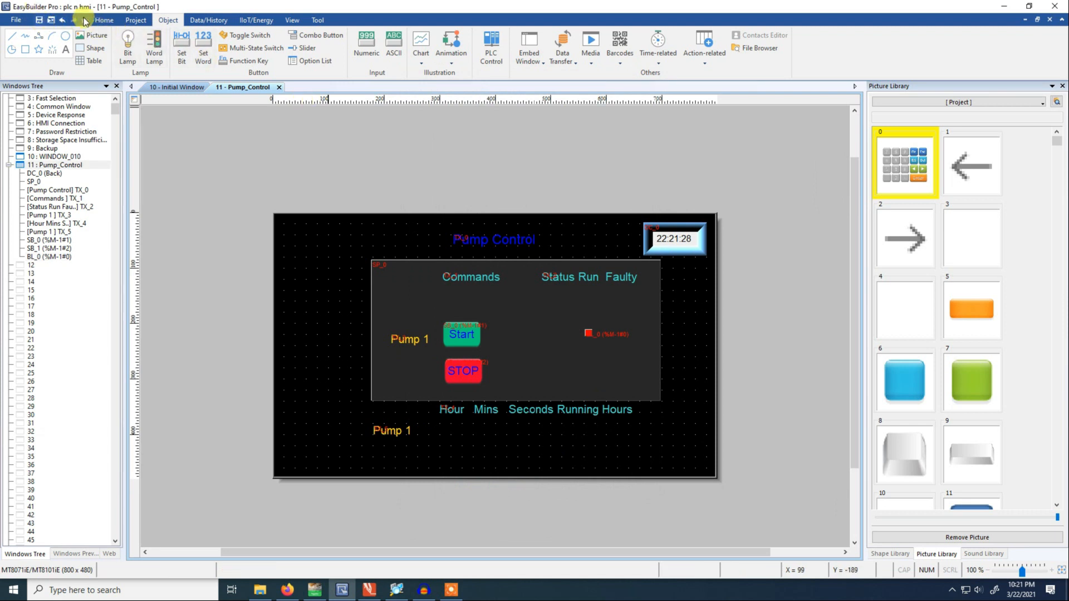
left_click(136, 20)
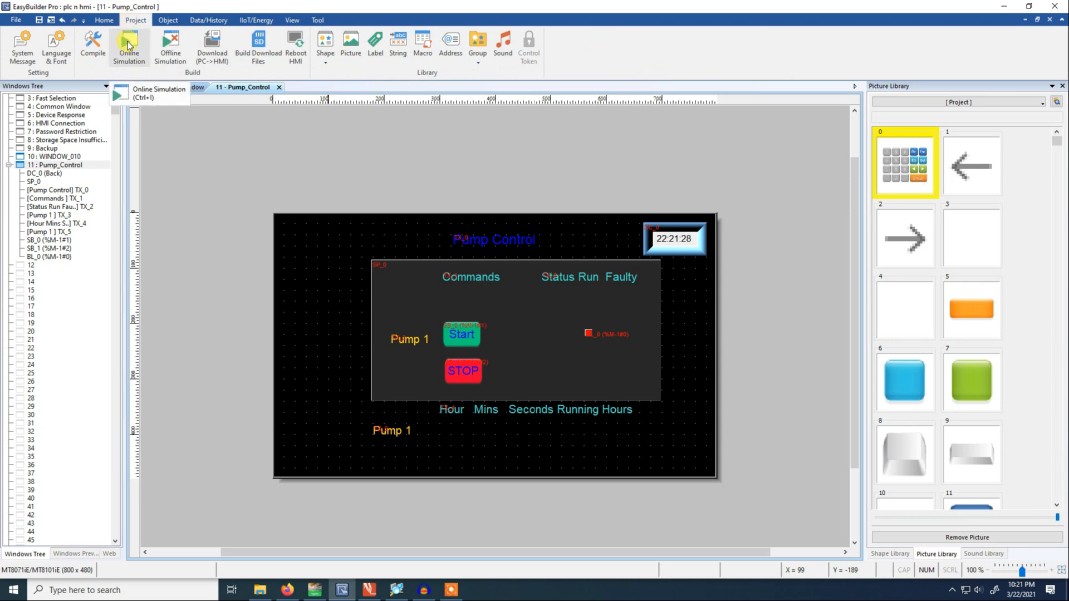
left_click(127, 45)
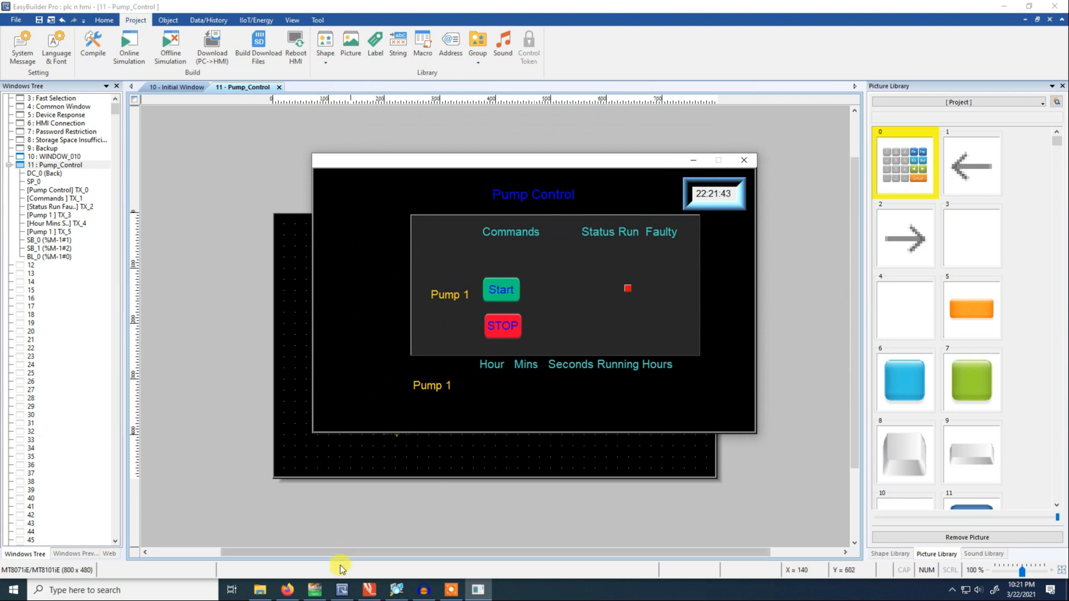
Switch to Machine Expert - Basic and log in to the controller at 192.168.100.15.
left_click(315, 589)
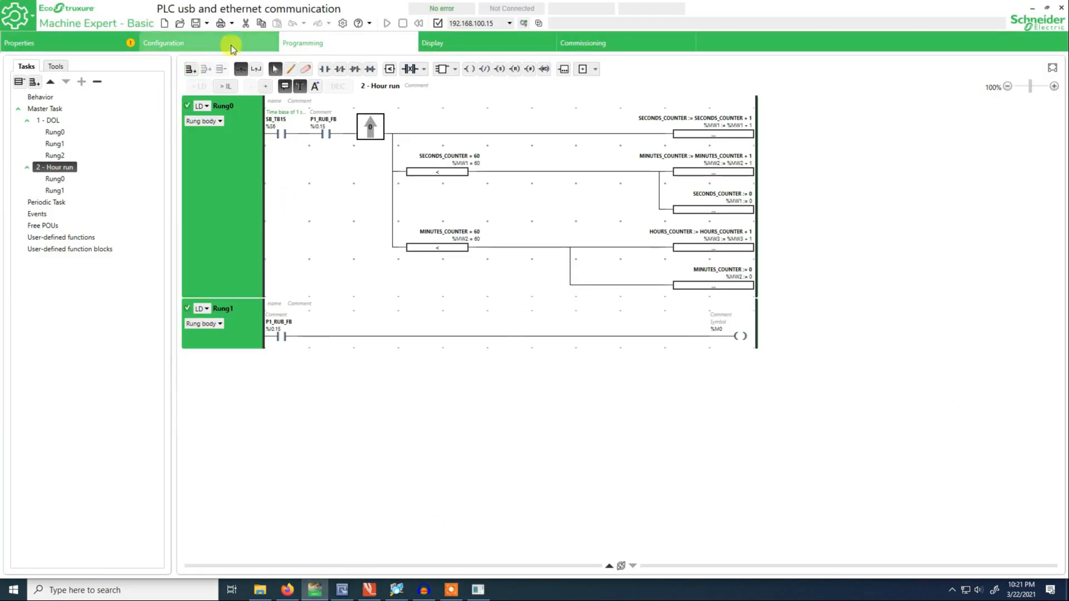
left_click(595, 44)
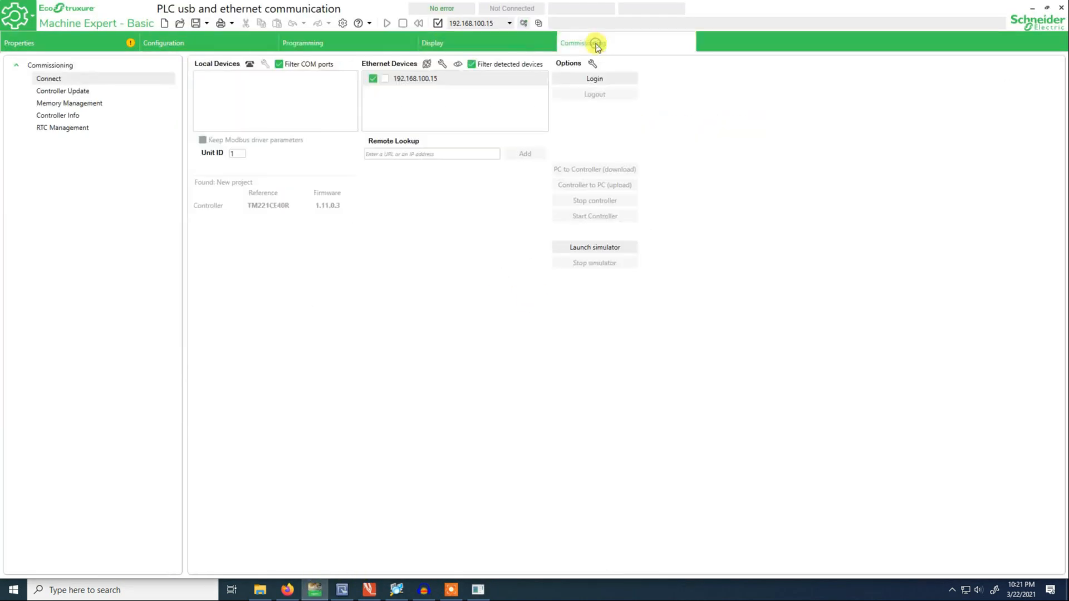
left_click(594, 78)
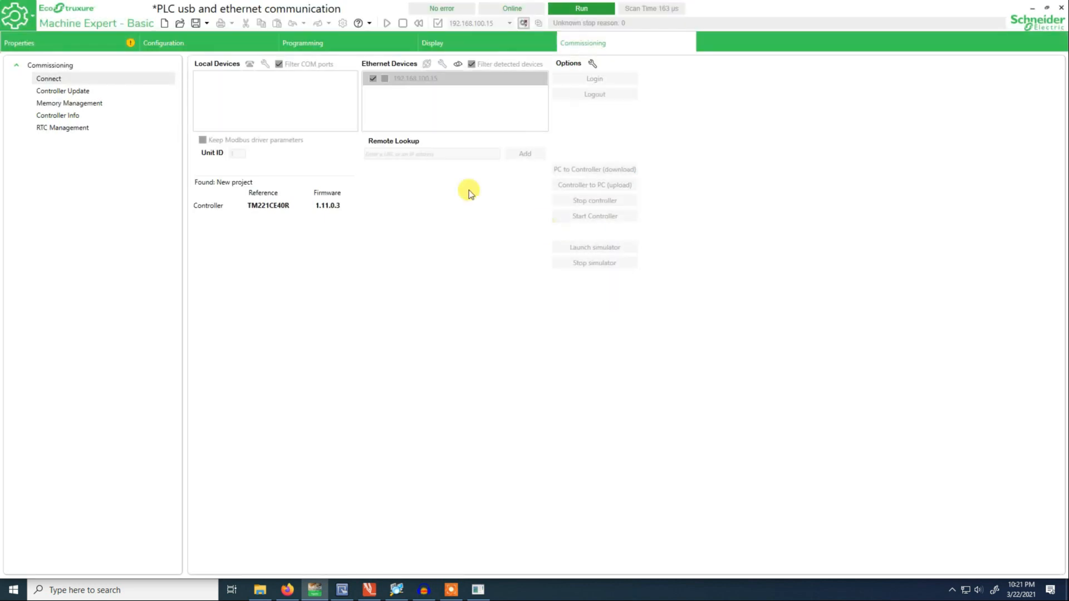
Display the 1 - DOL rungs online and bring the HMI simulation window in front, positioned below the ladder logic.
left_click(304, 43)
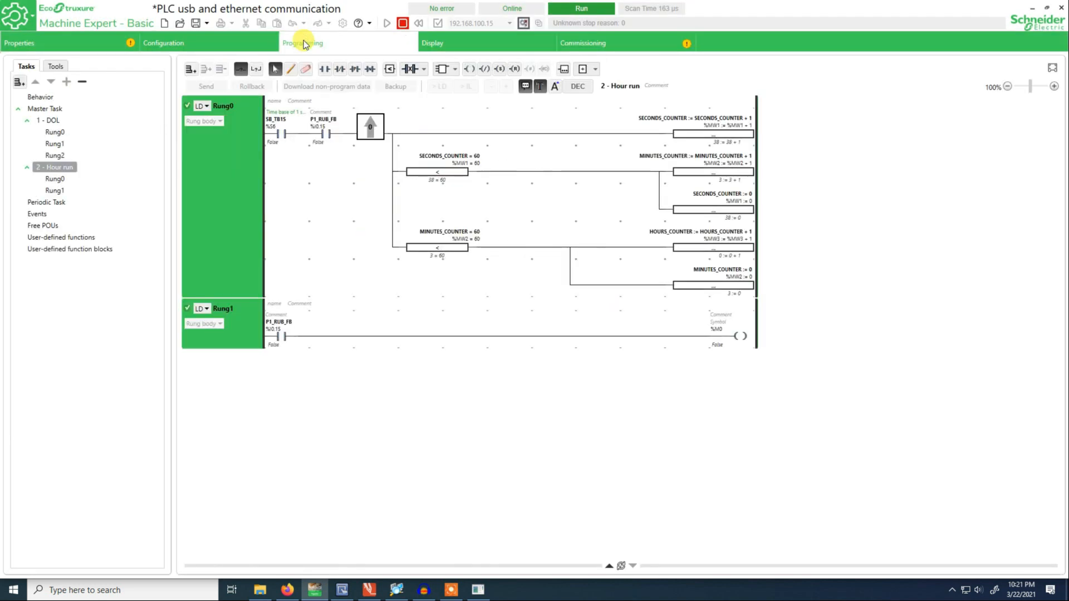
left_click(218, 43)
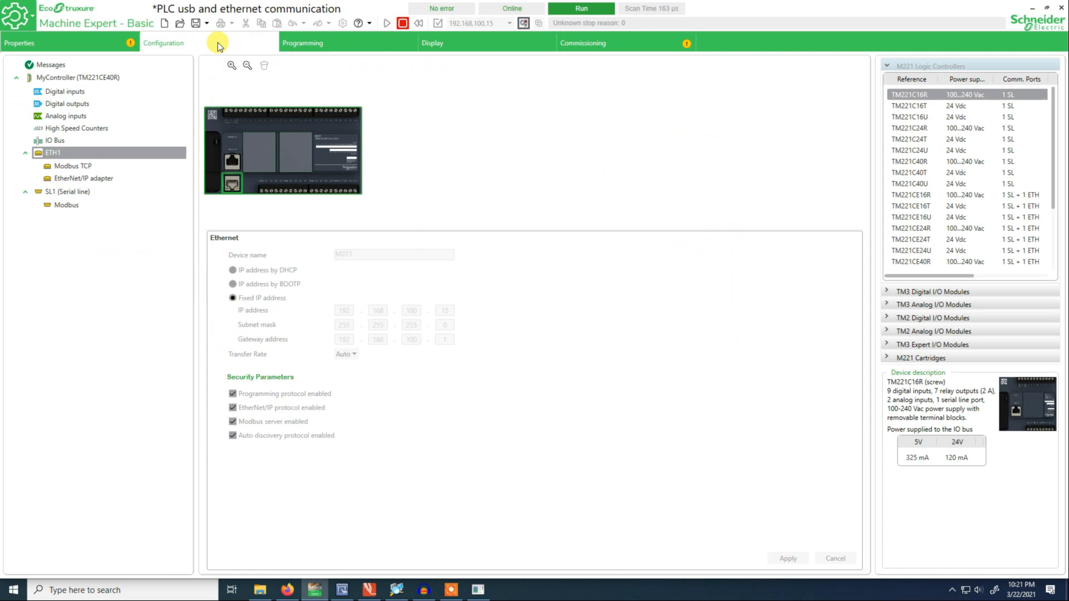
left_click(328, 44)
left_click(53, 120)
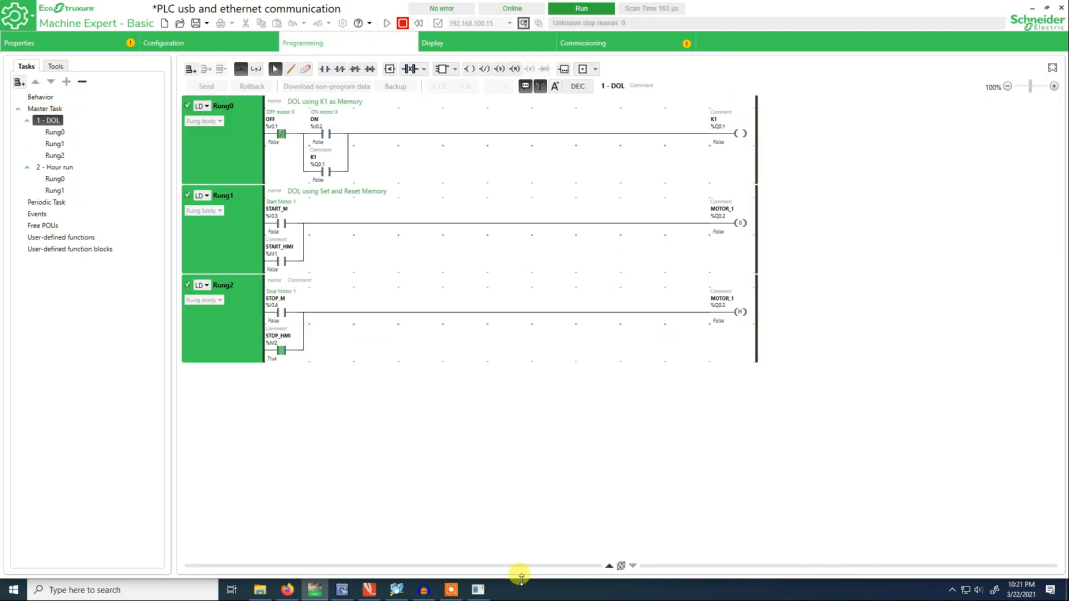
left_click(478, 589)
left_click_drag(581, 169, 598, 352)
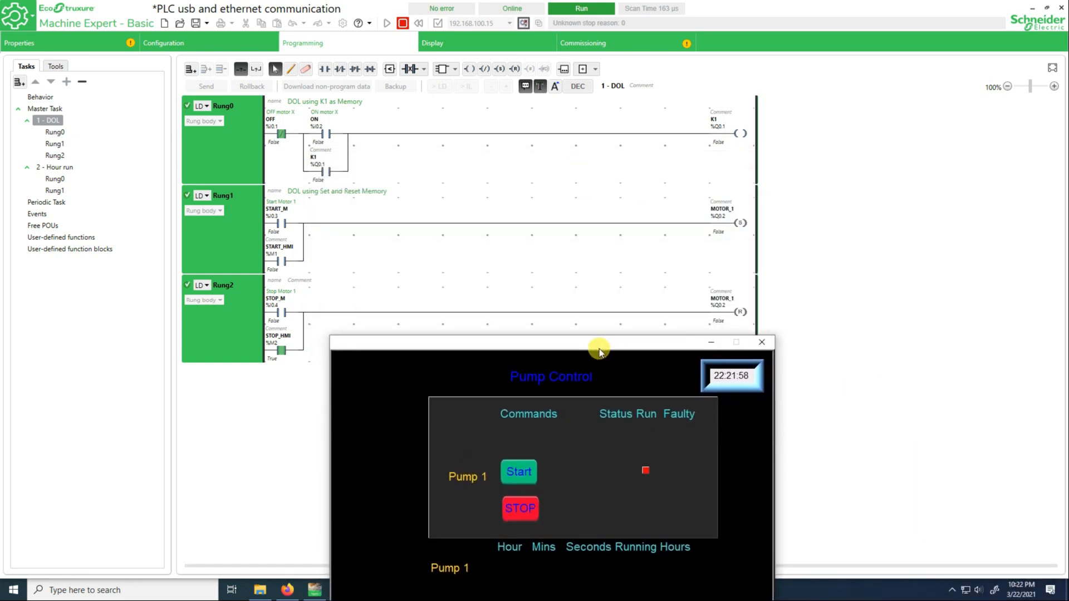
Test Pump 1 from the simulated HMI by operating its Start command and its STOP command.
left_click(529, 472)
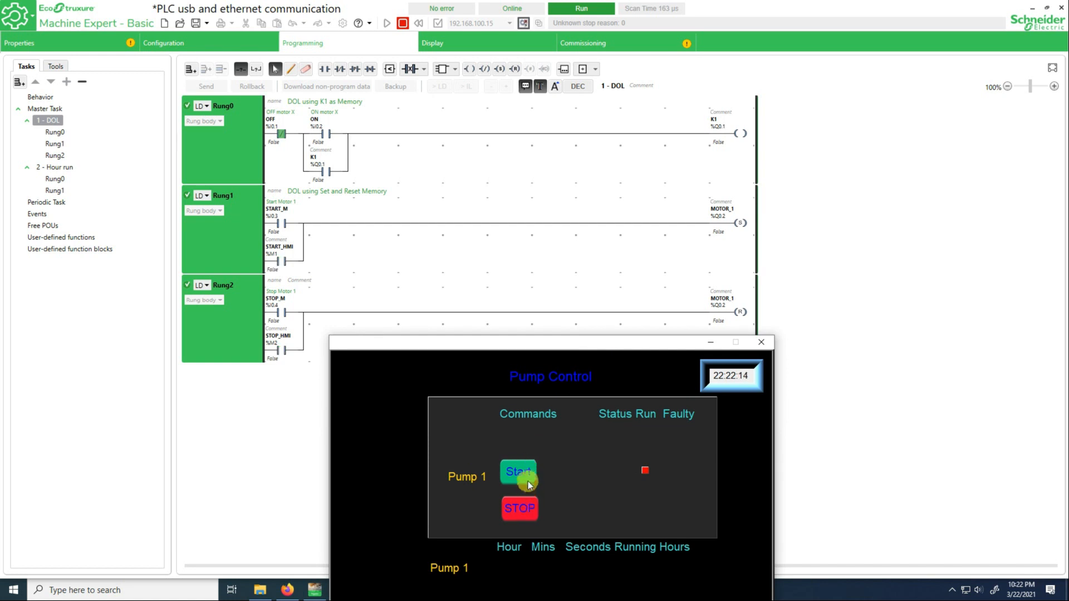
left_click(526, 477)
left_click(517, 472)
left_click(516, 478)
left_click(517, 506)
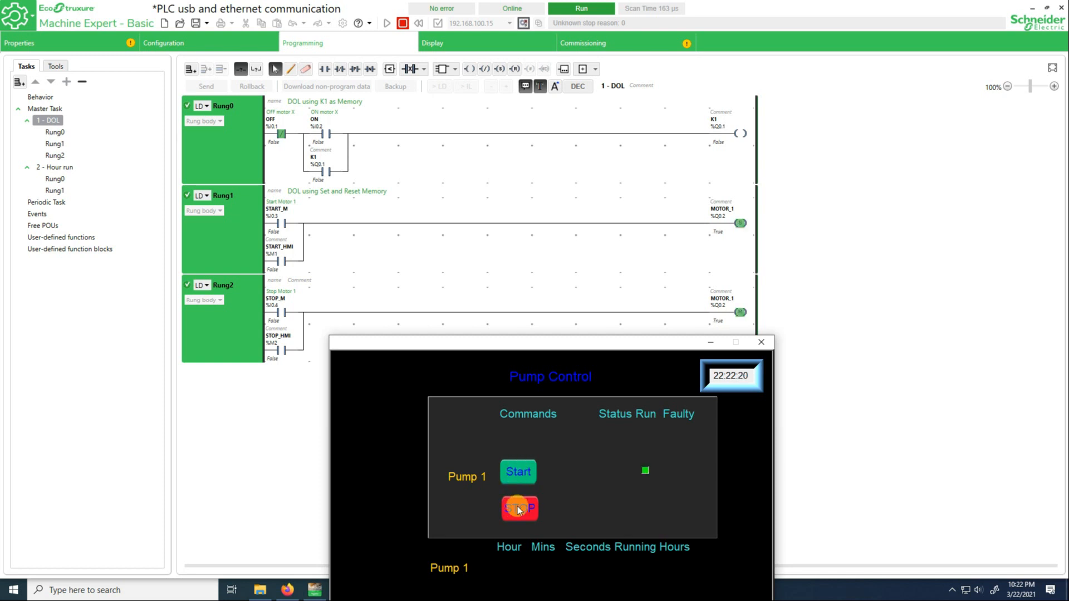
Run Pump 1 again from the simulated HMI and stop it, checking the START_HMI and STOP_HMI contacts in the DOL rungs.
left_click(519, 471)
left_click(285, 261)
left_click(512, 515)
left_click(524, 510)
left_click(518, 510)
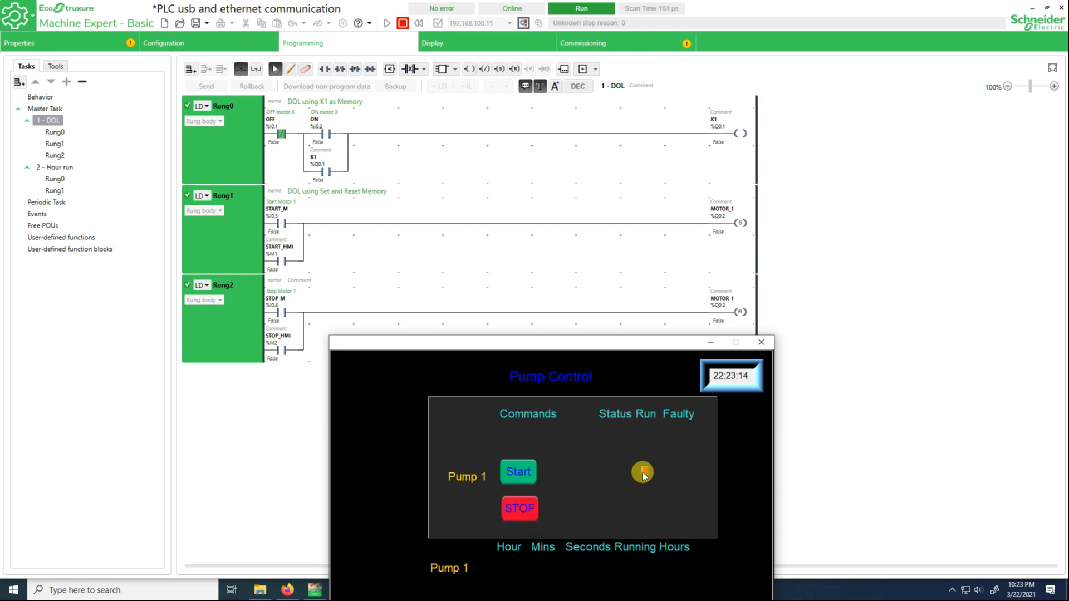
Start Pump 1 from the simulated HMI over the online 2 - Hour run rungs and move the simulation window fully into view.
left_click(60, 166)
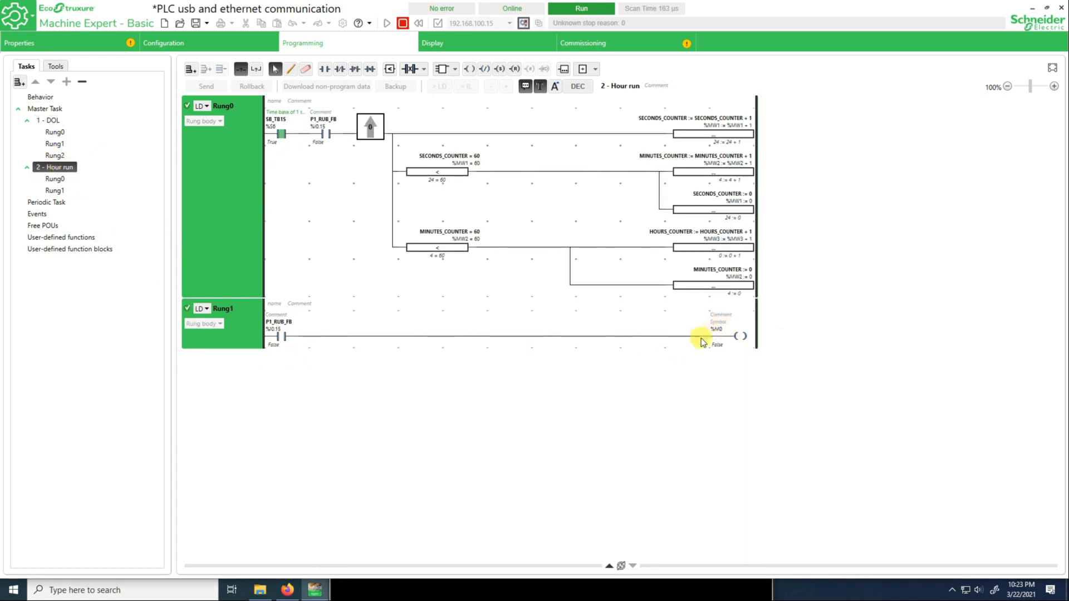
left_click(360, 592)
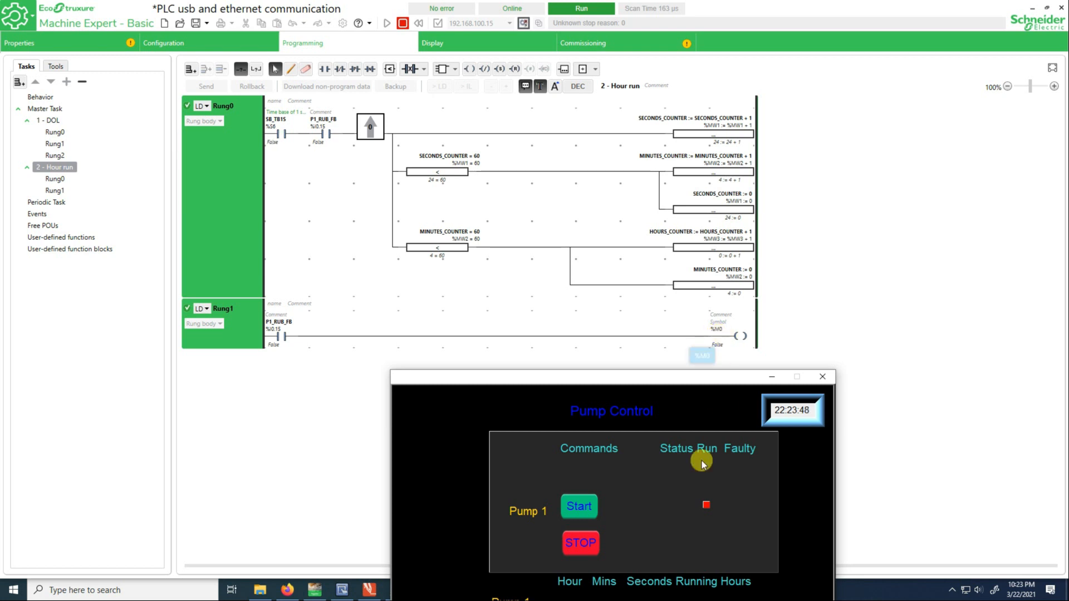
left_click(579, 507)
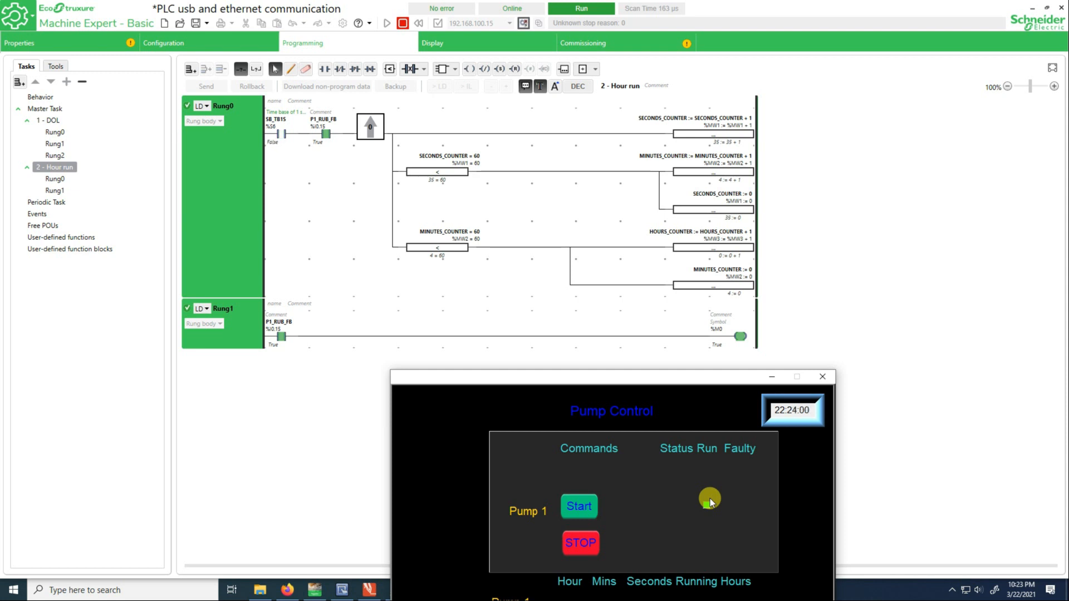
left_click_drag(696, 385, 757, 306)
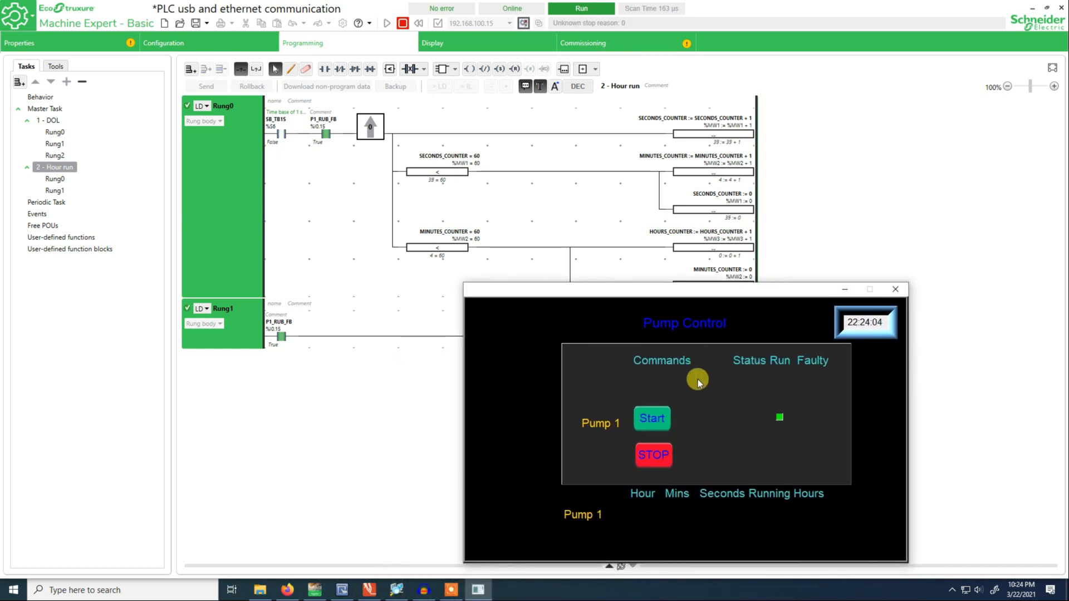
left_click_drag(716, 287, 766, 162)
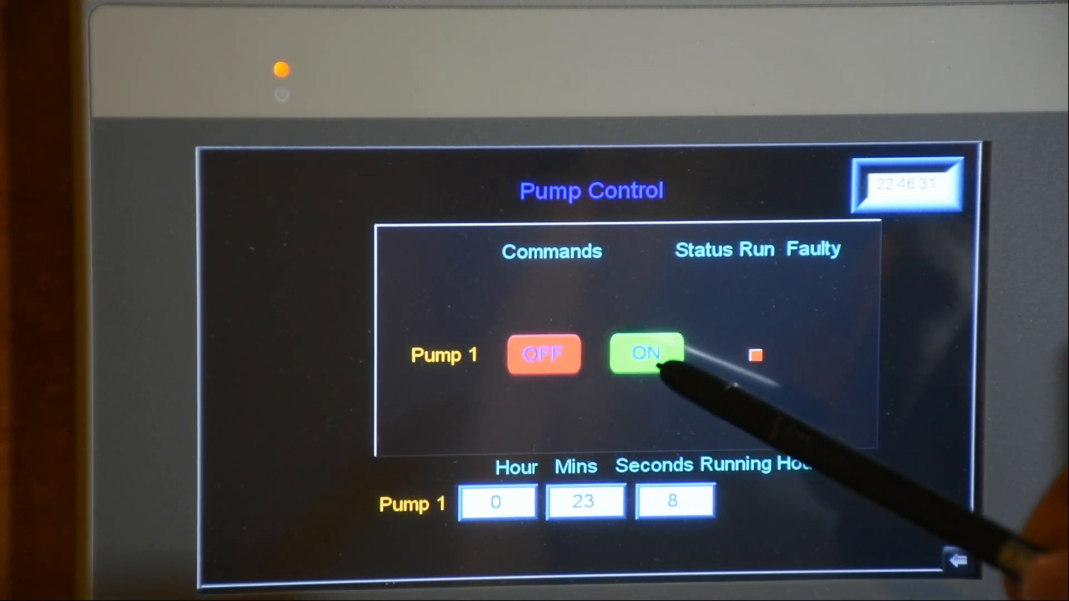
left_click(657, 359)
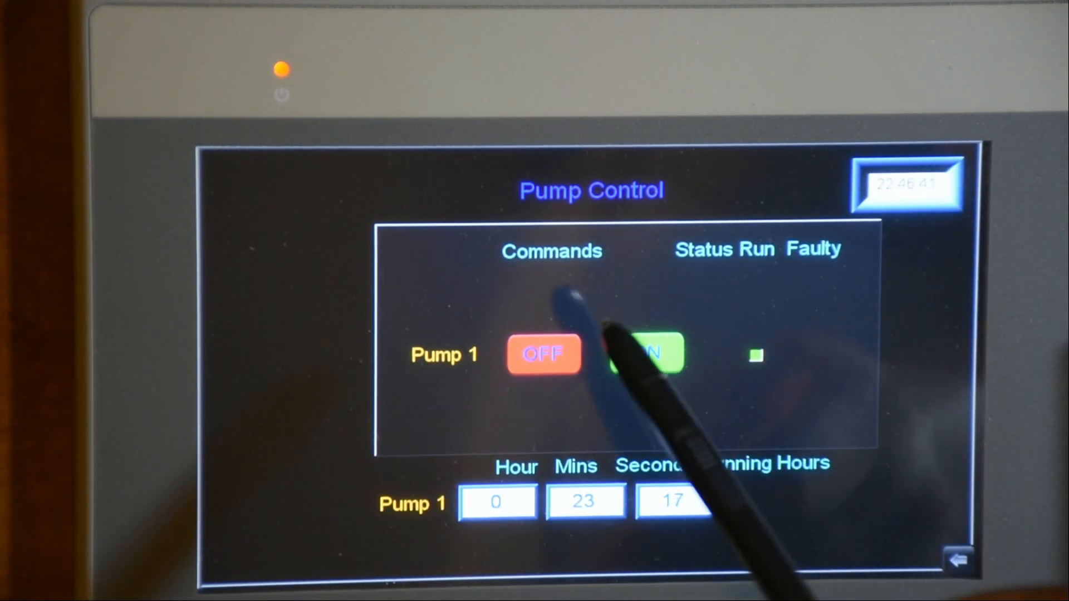
left_click(545, 355)
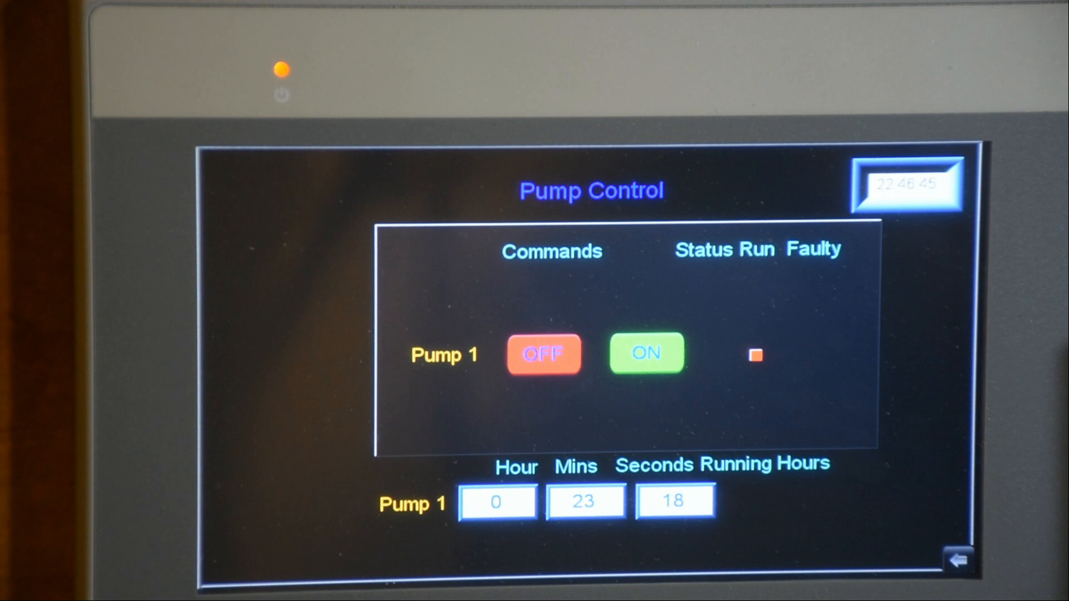